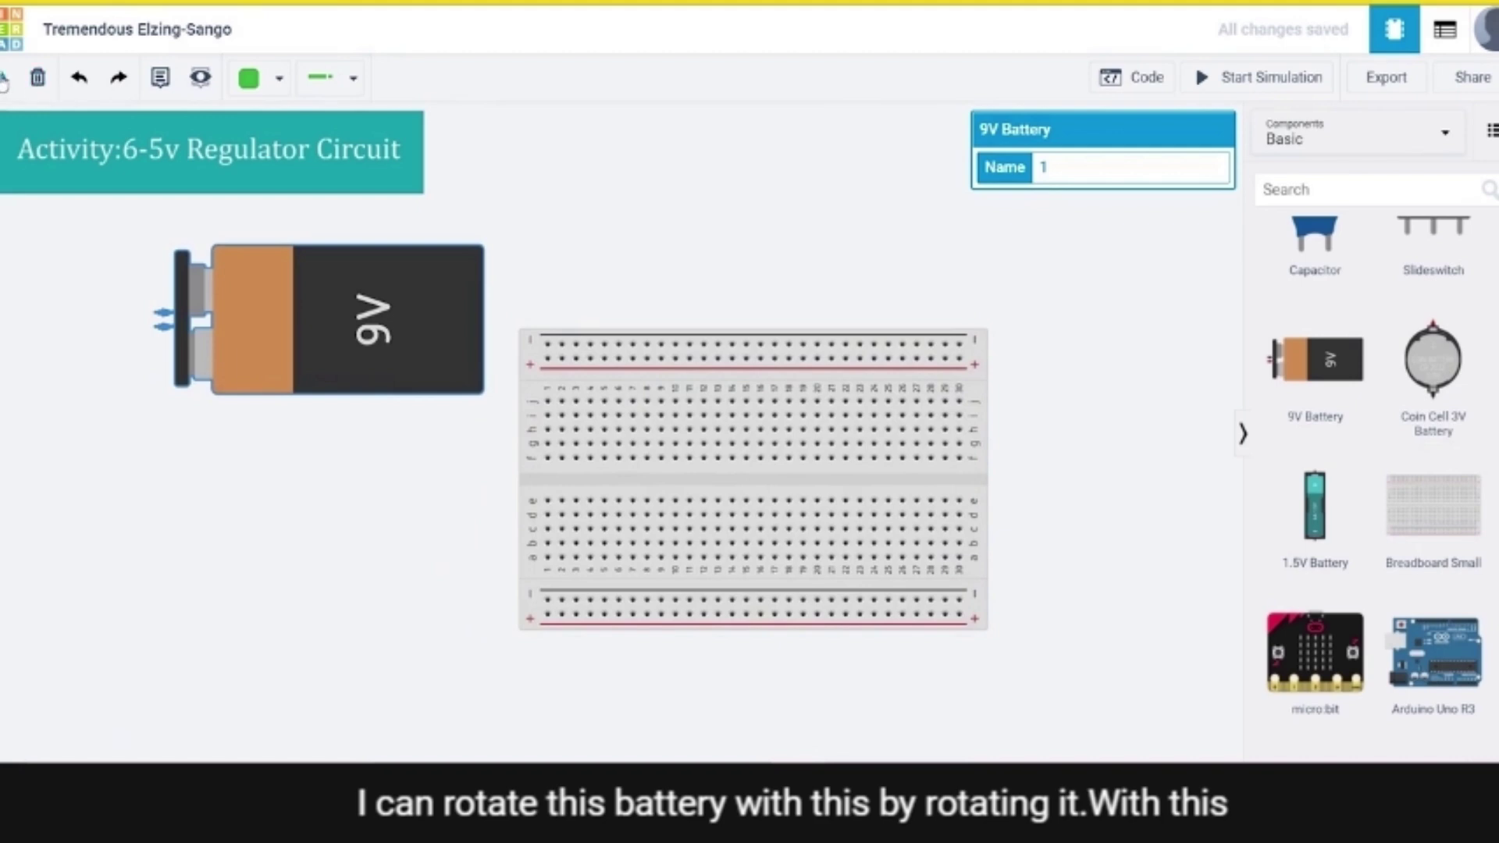
# - Rotate the 9V battery so its terminals face the breadboard and place it clear of the breadboard's left side
pyautogui.click(4, 79)
pyautogui.click(4, 78)
pyautogui.click(4, 78)
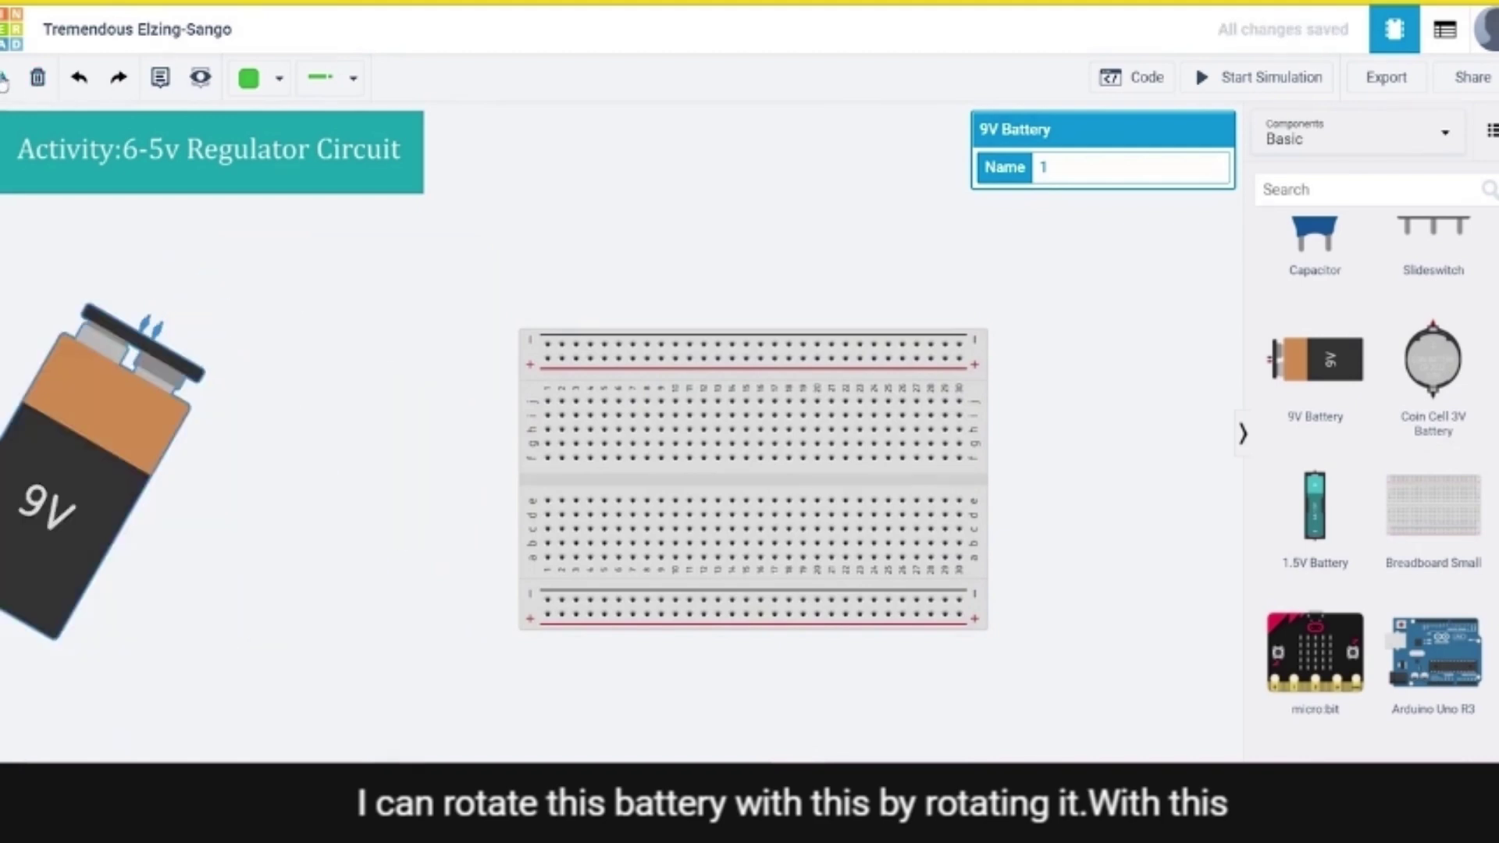
pyautogui.click(4, 78)
pyautogui.click(4, 78)
pyautogui.moveTo(2, 304); pyautogui.dragTo(290, 334)
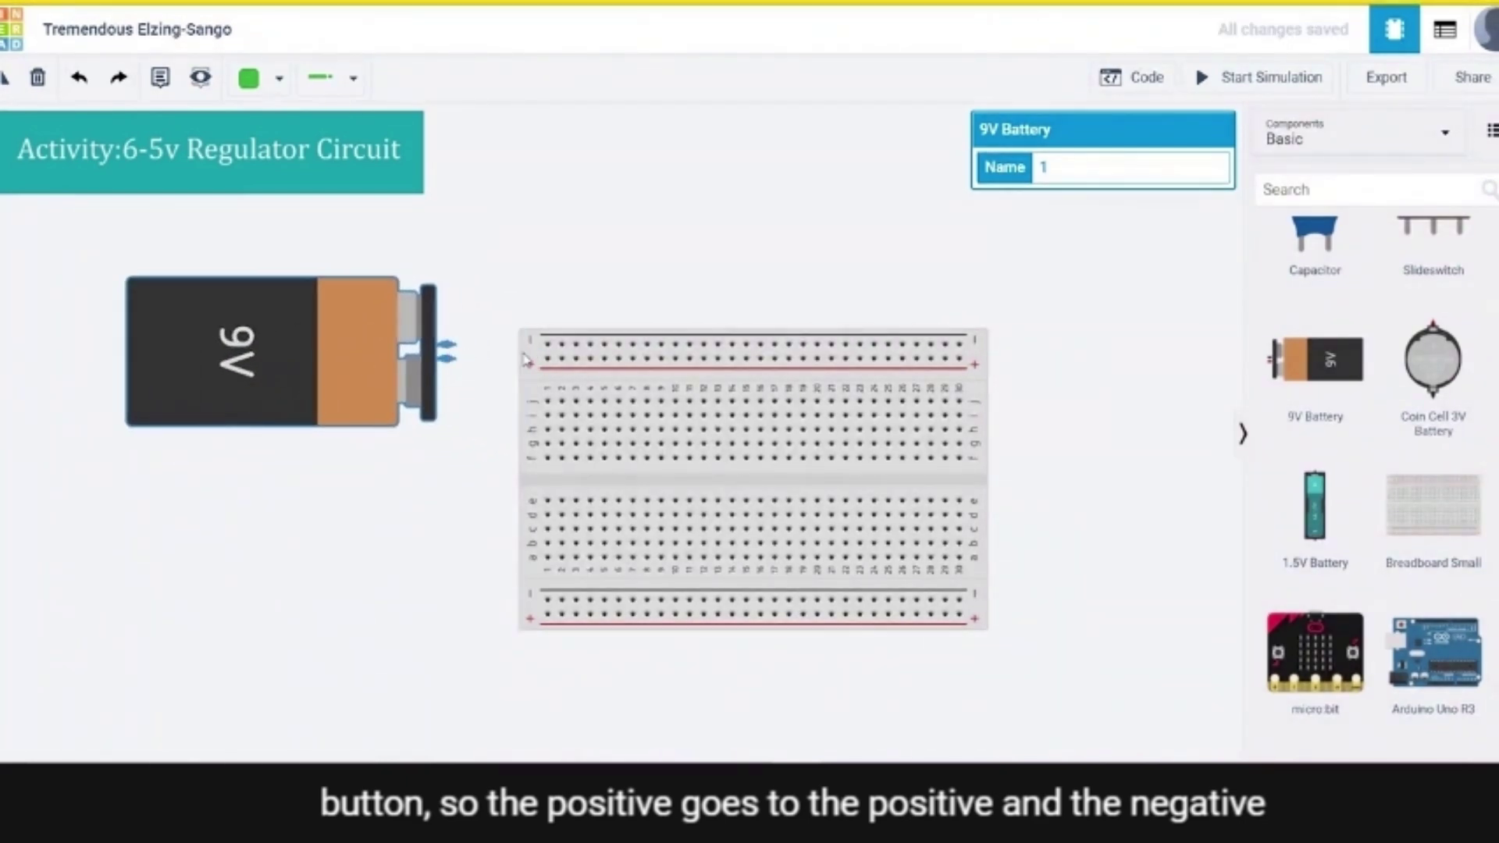
pyautogui.moveTo(377, 341); pyautogui.dragTo(284, 349)
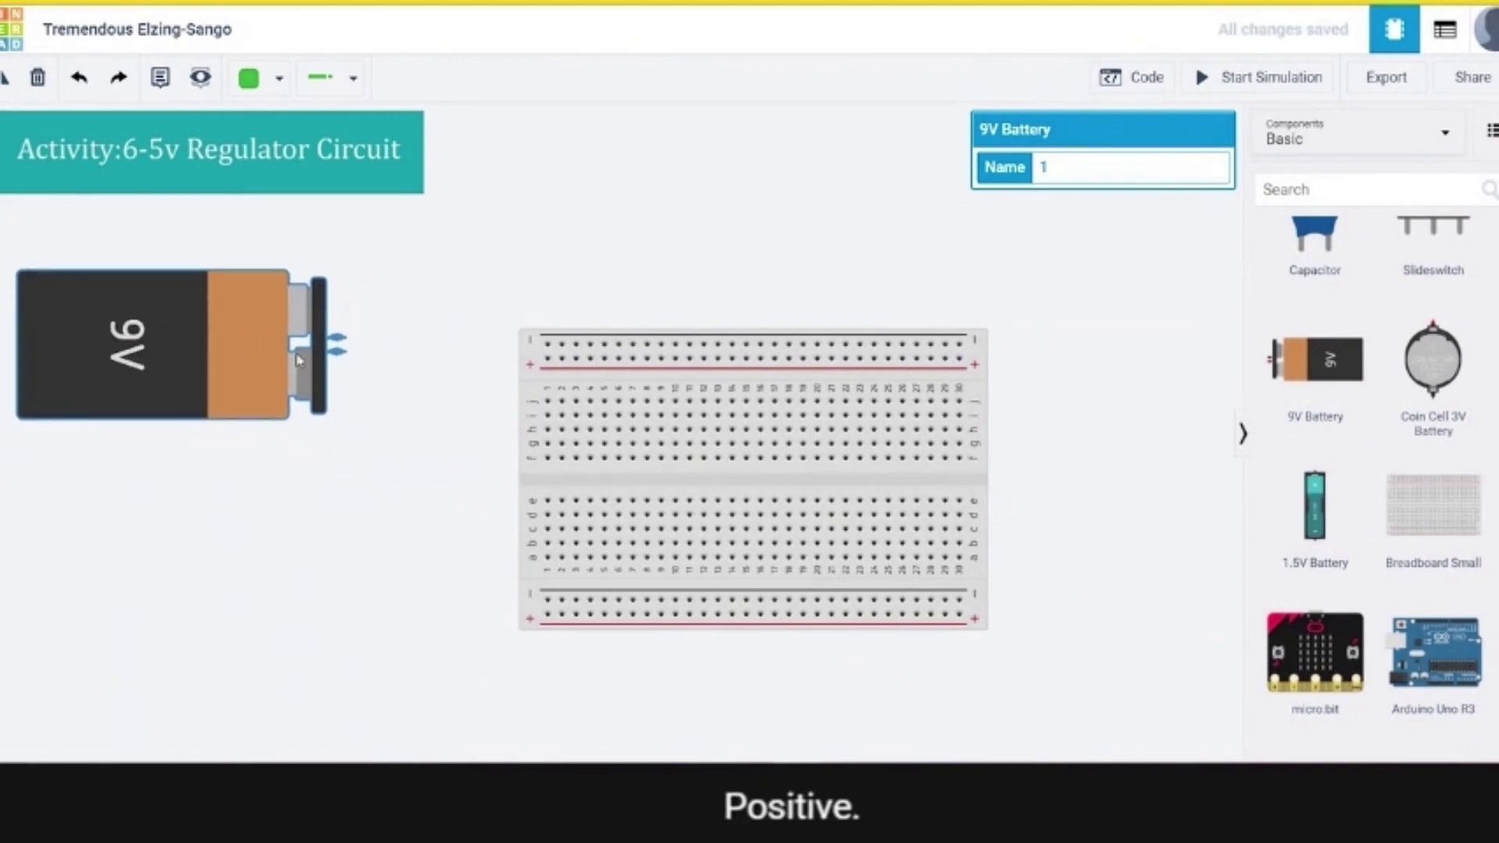
# - Place a diode between the battery and the breadboard, and wire the battery's positive terminal to the diode's anode
pyautogui.scroll(5, 1374, 484)
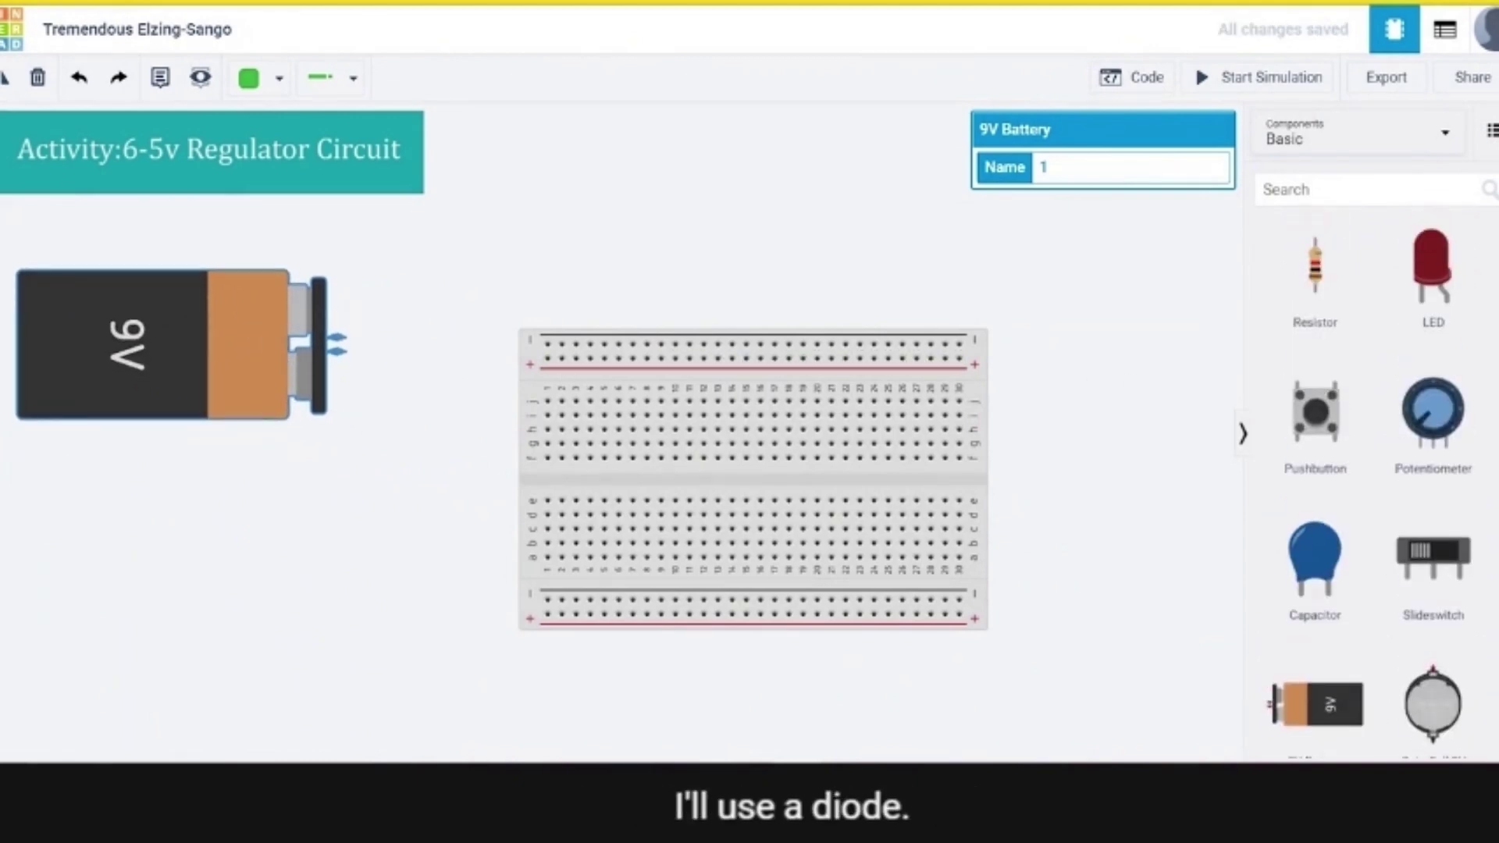
pyautogui.scroll(-10, 1374, 484)
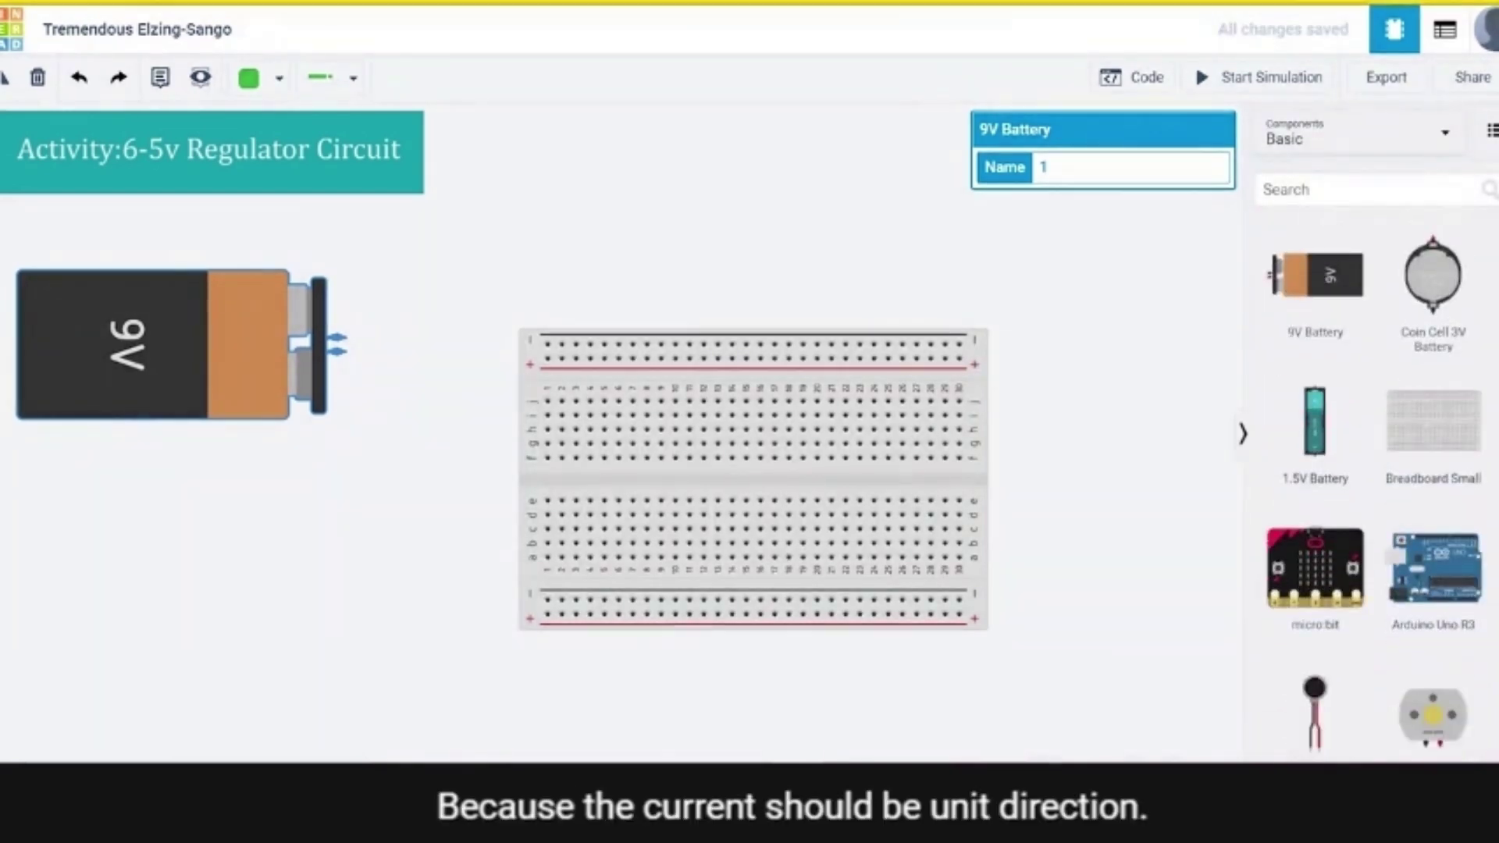
pyautogui.scroll(-3, 1360, 567)
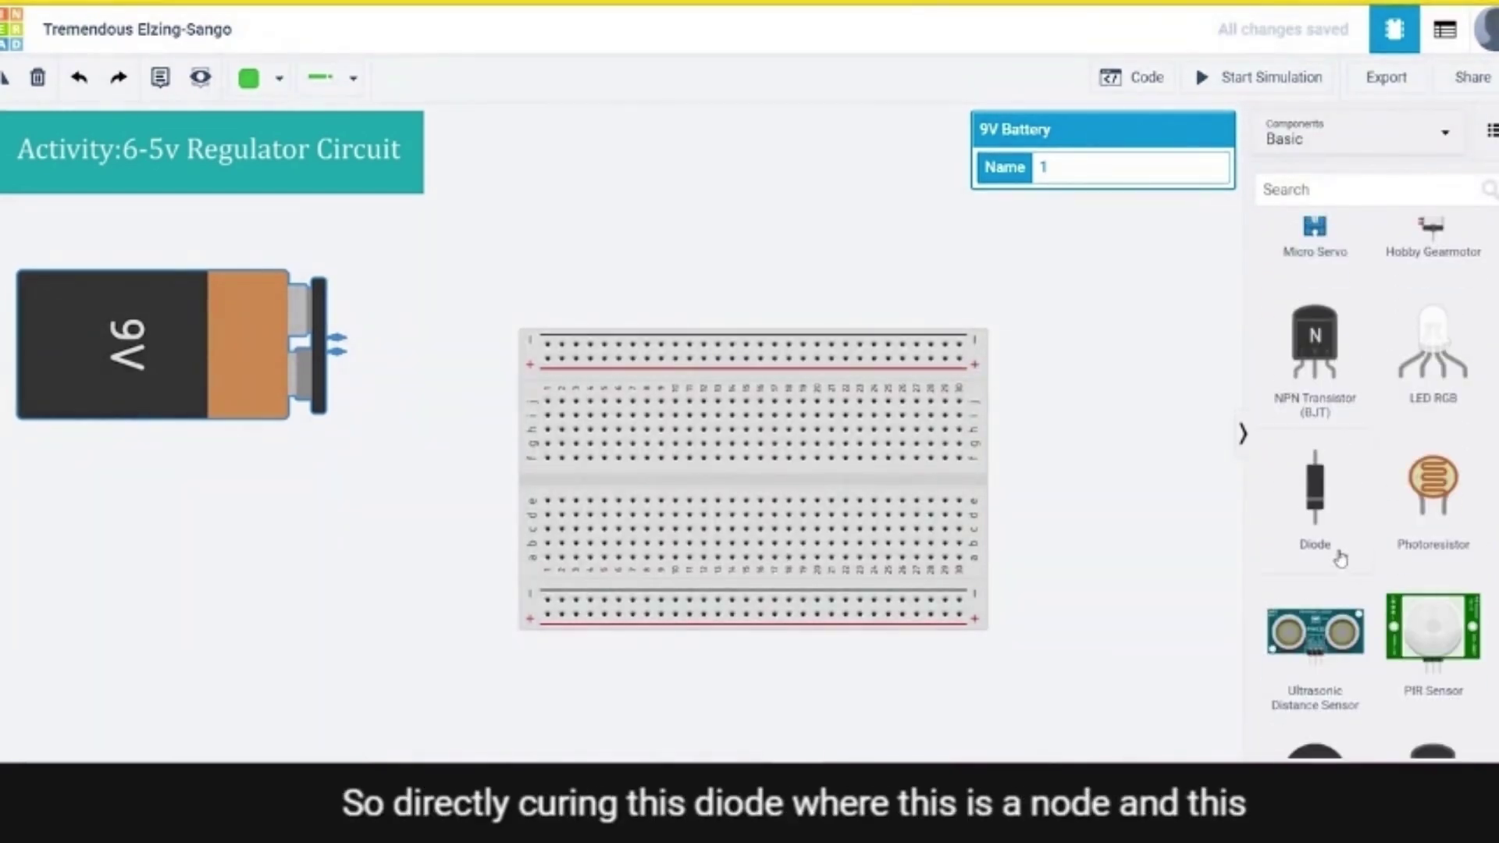
pyautogui.moveTo(1314, 499); pyautogui.dragTo(391, 379)
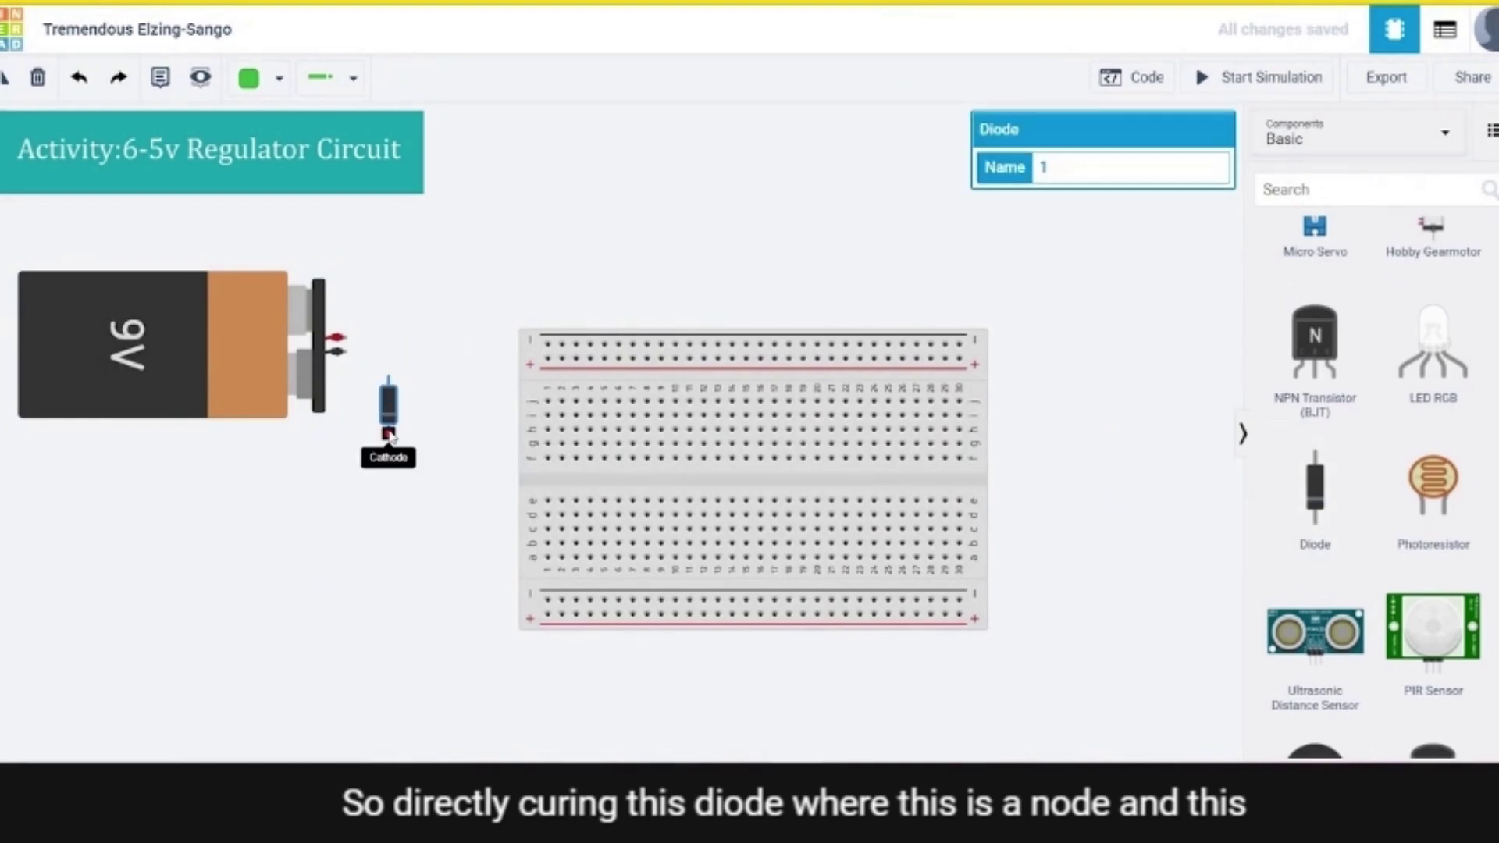
pyautogui.click(344, 338)
pyautogui.click(389, 338)
pyautogui.click(389, 378)
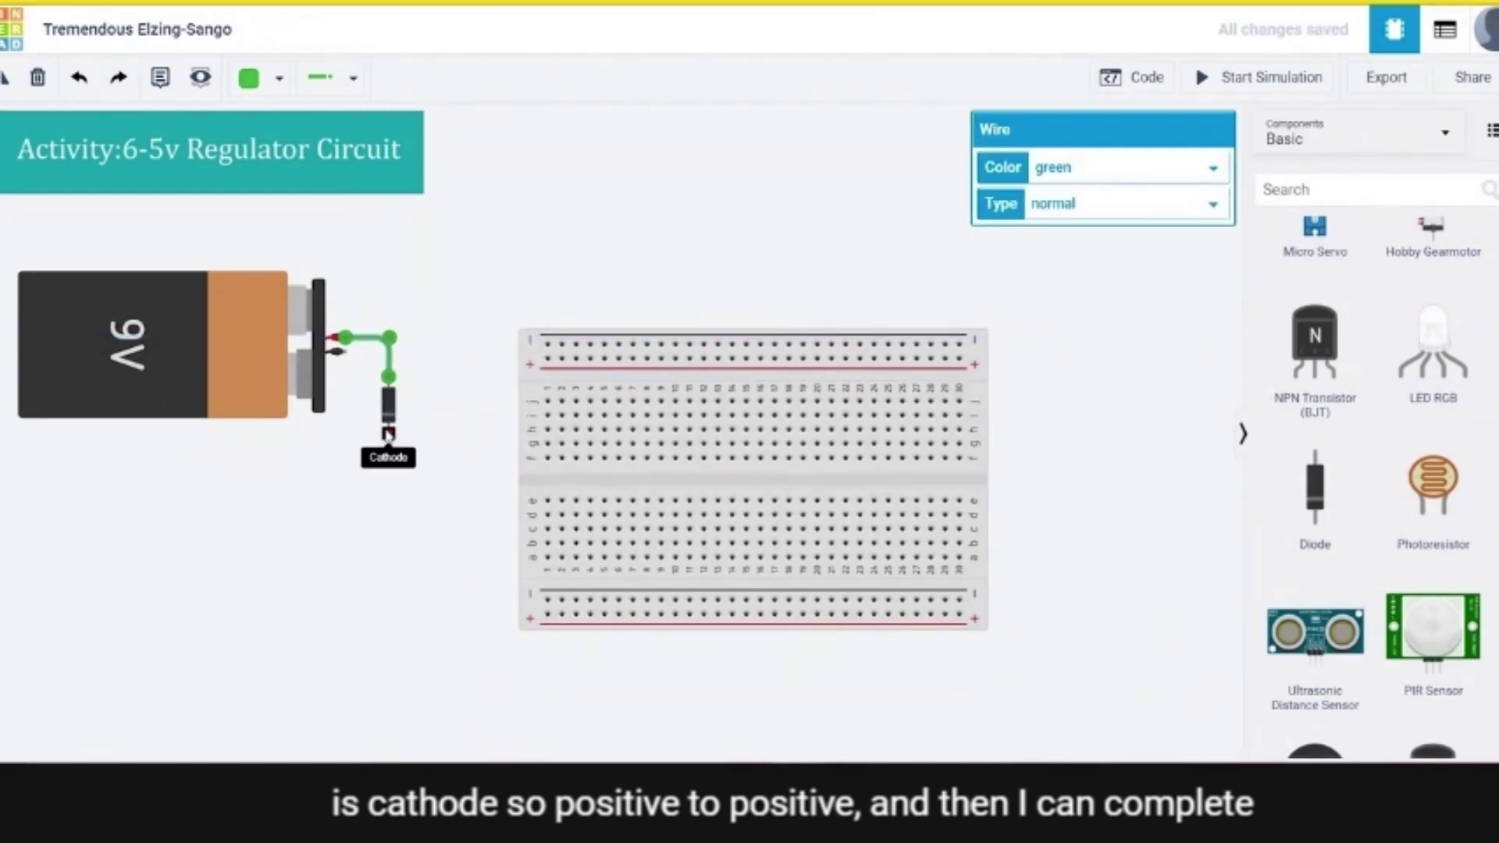
# - Wire the diode's cathode to the first hole of the breadboard's upper positive rail
pyautogui.click(388, 431)
pyautogui.click(484, 432)
pyautogui.click(487, 361)
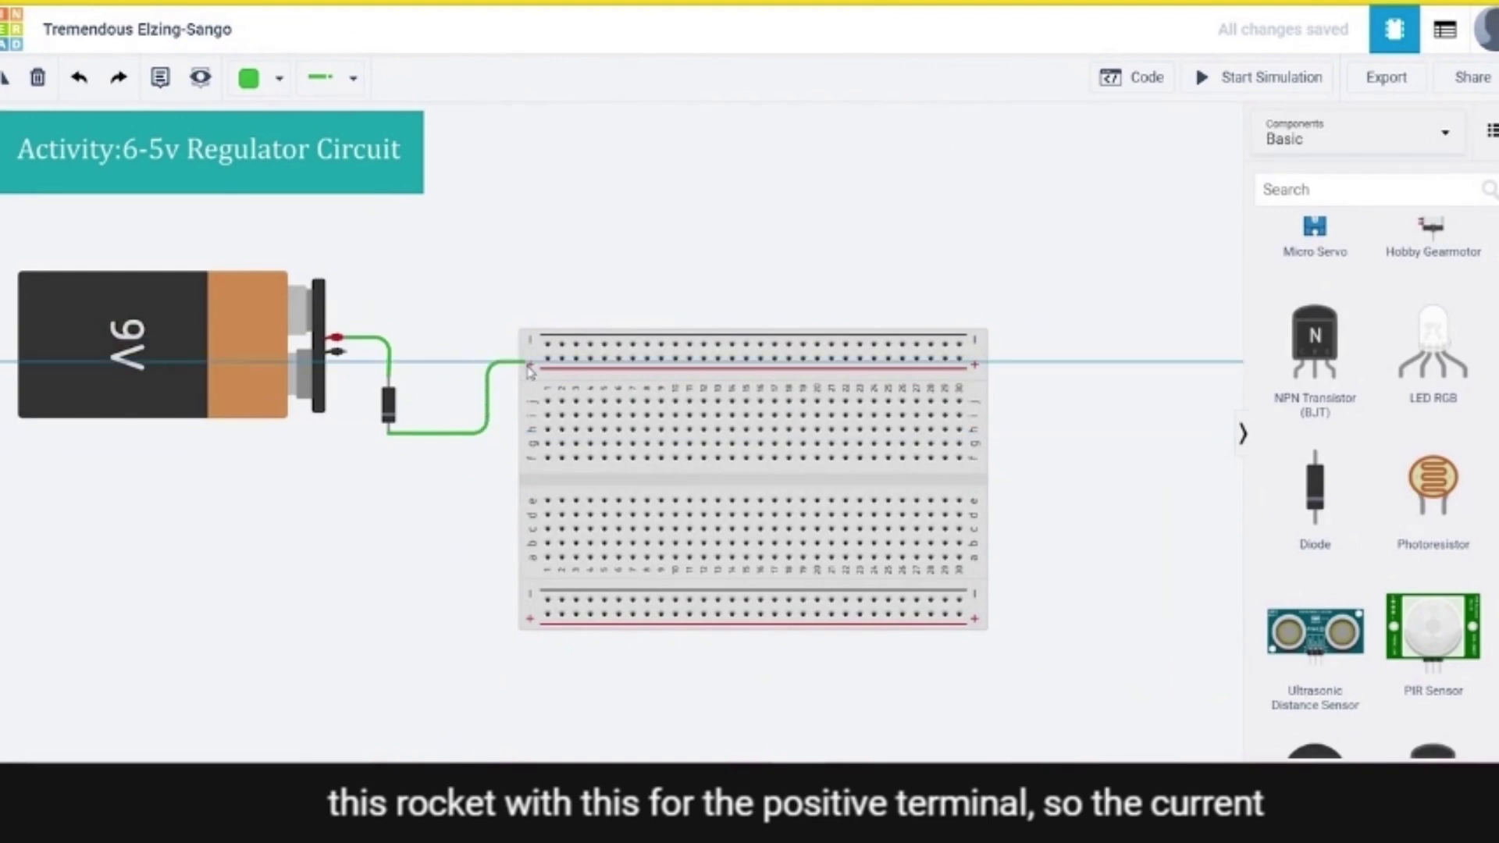
pyautogui.click(548, 359)
pyautogui.click(625, 295)
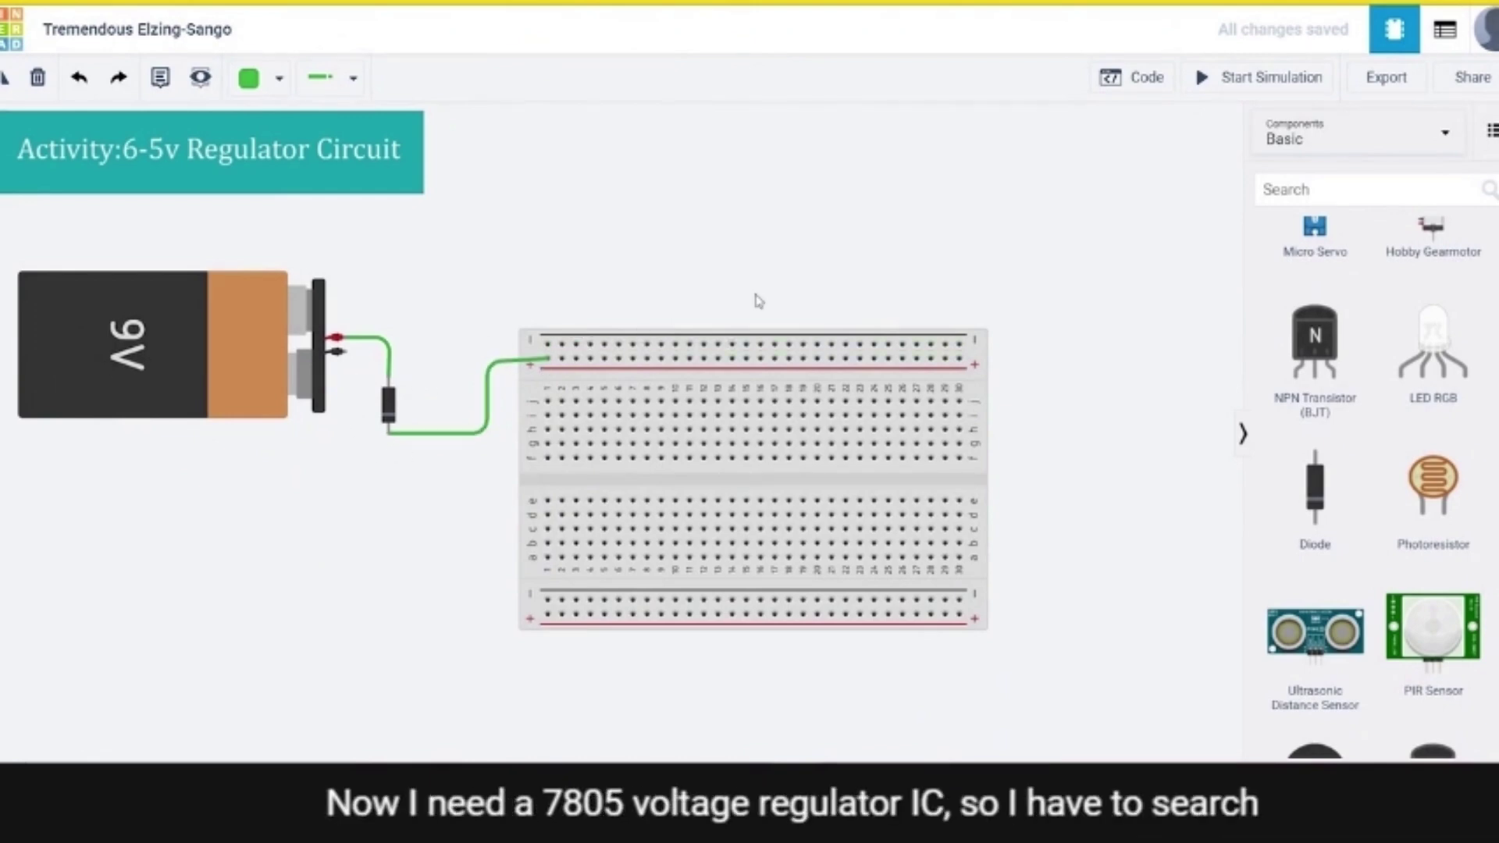
# - Search the components for 7805 and place the 5V Regulator [LM7805] with its pins in row i, columns 14 to 16
pyautogui.scroll(10, 1374, 484)
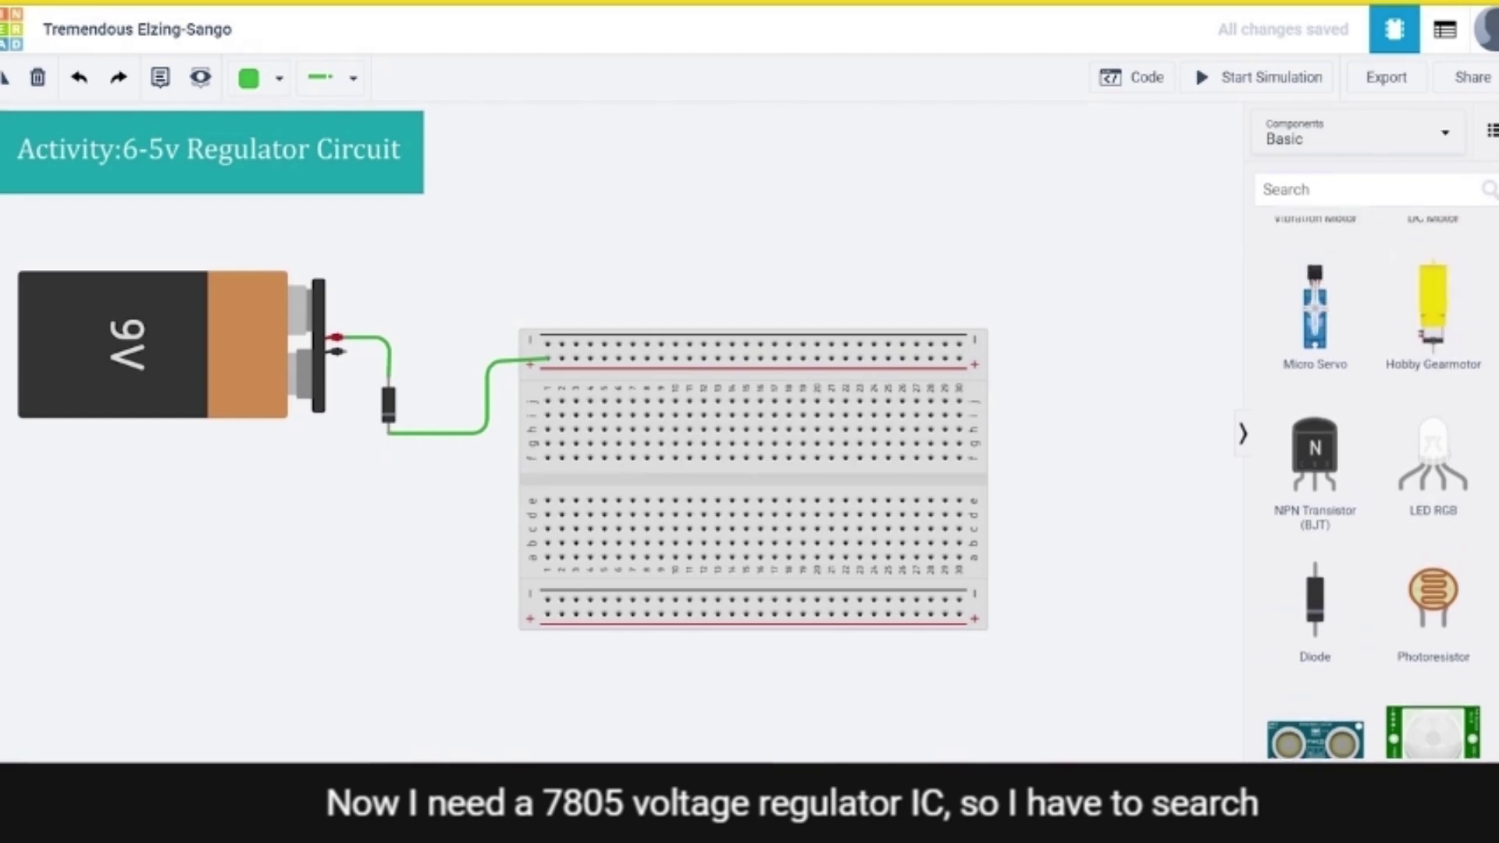
pyautogui.scroll(3, 1374, 484)
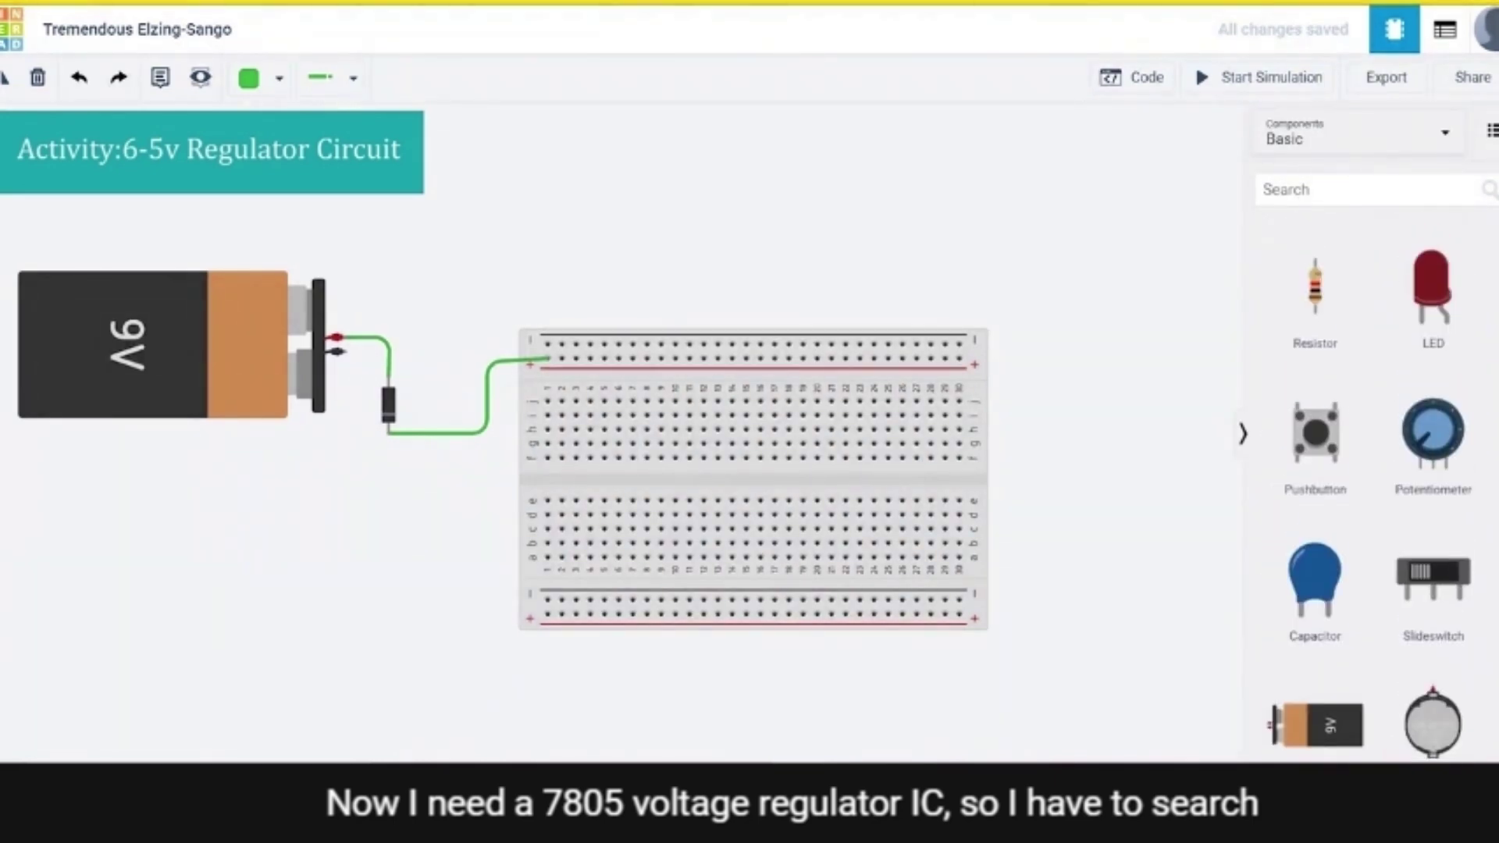
pyautogui.click(1315, 196)
pyautogui.write('7805')
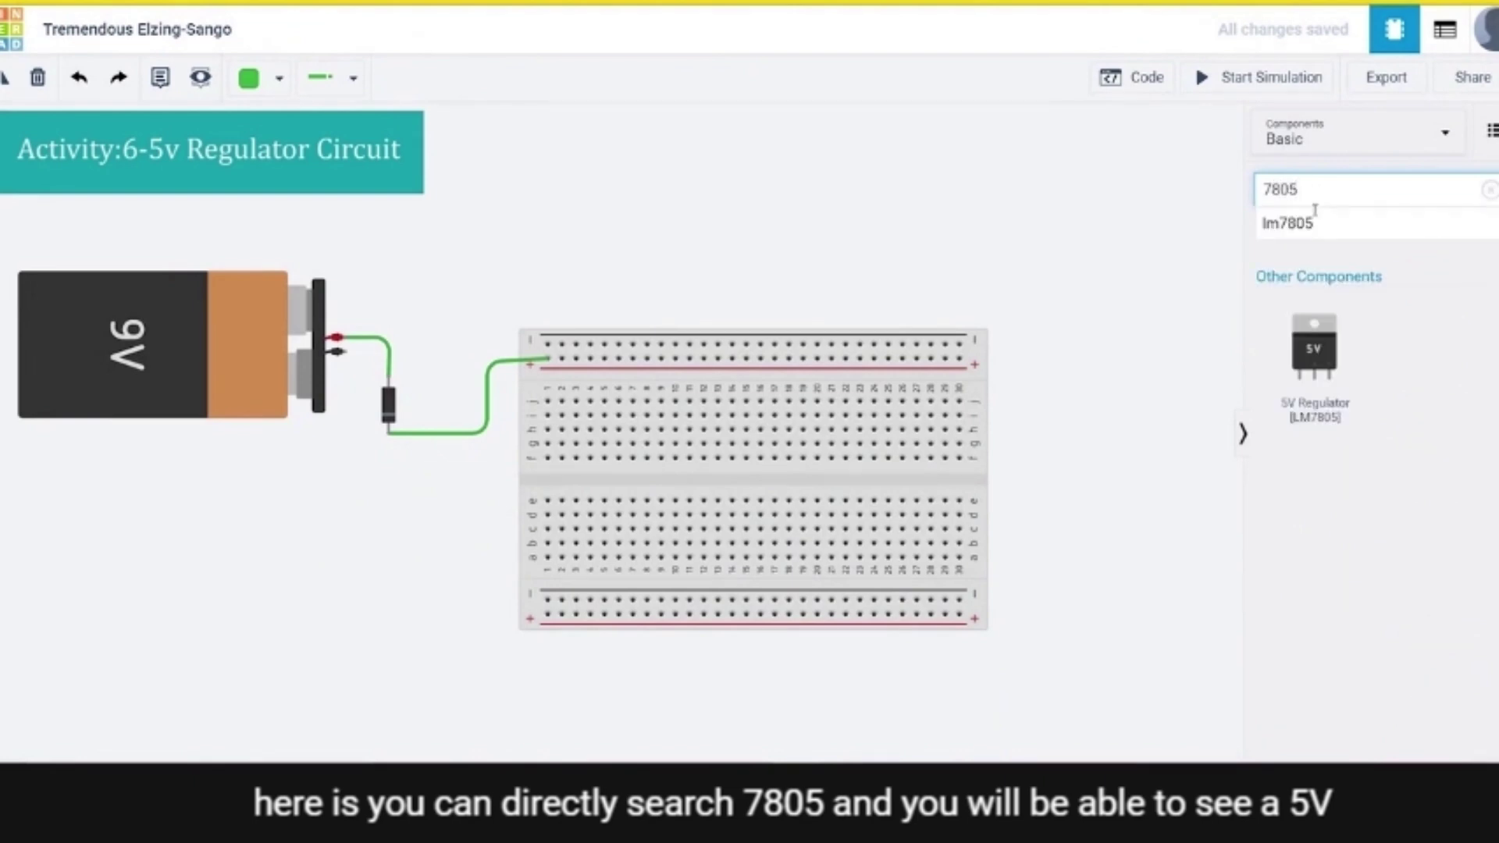
pyautogui.moveTo(1232, 392); pyautogui.dragTo(743, 419)
pyautogui.scroll(3, 743, 419)
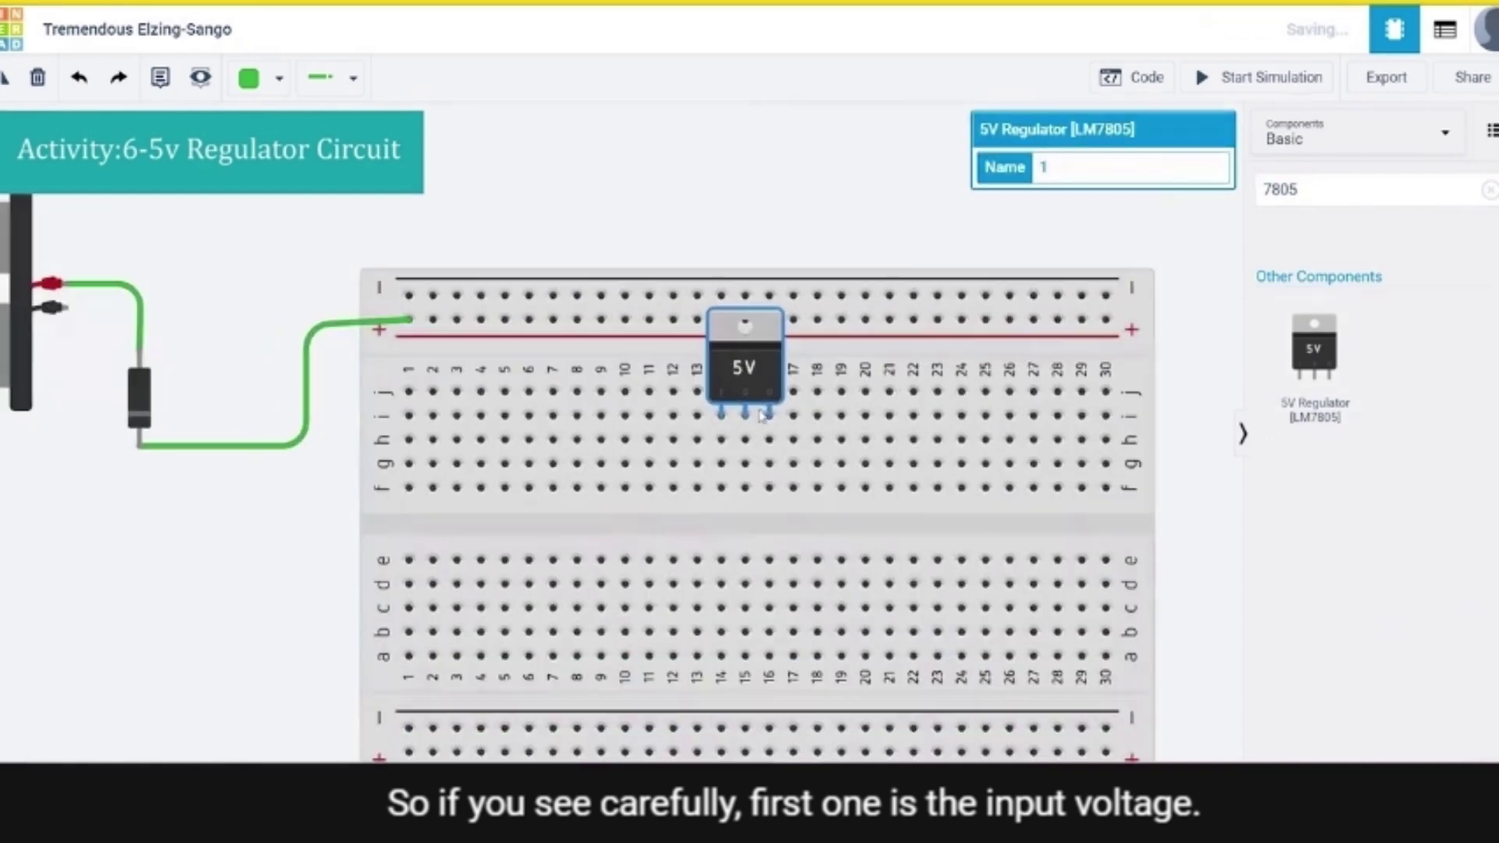
# - Clear the component search and place two capacitors in row e, at columns 10–11 and columns 18–19
pyautogui.scroll(-1, 726, 430)
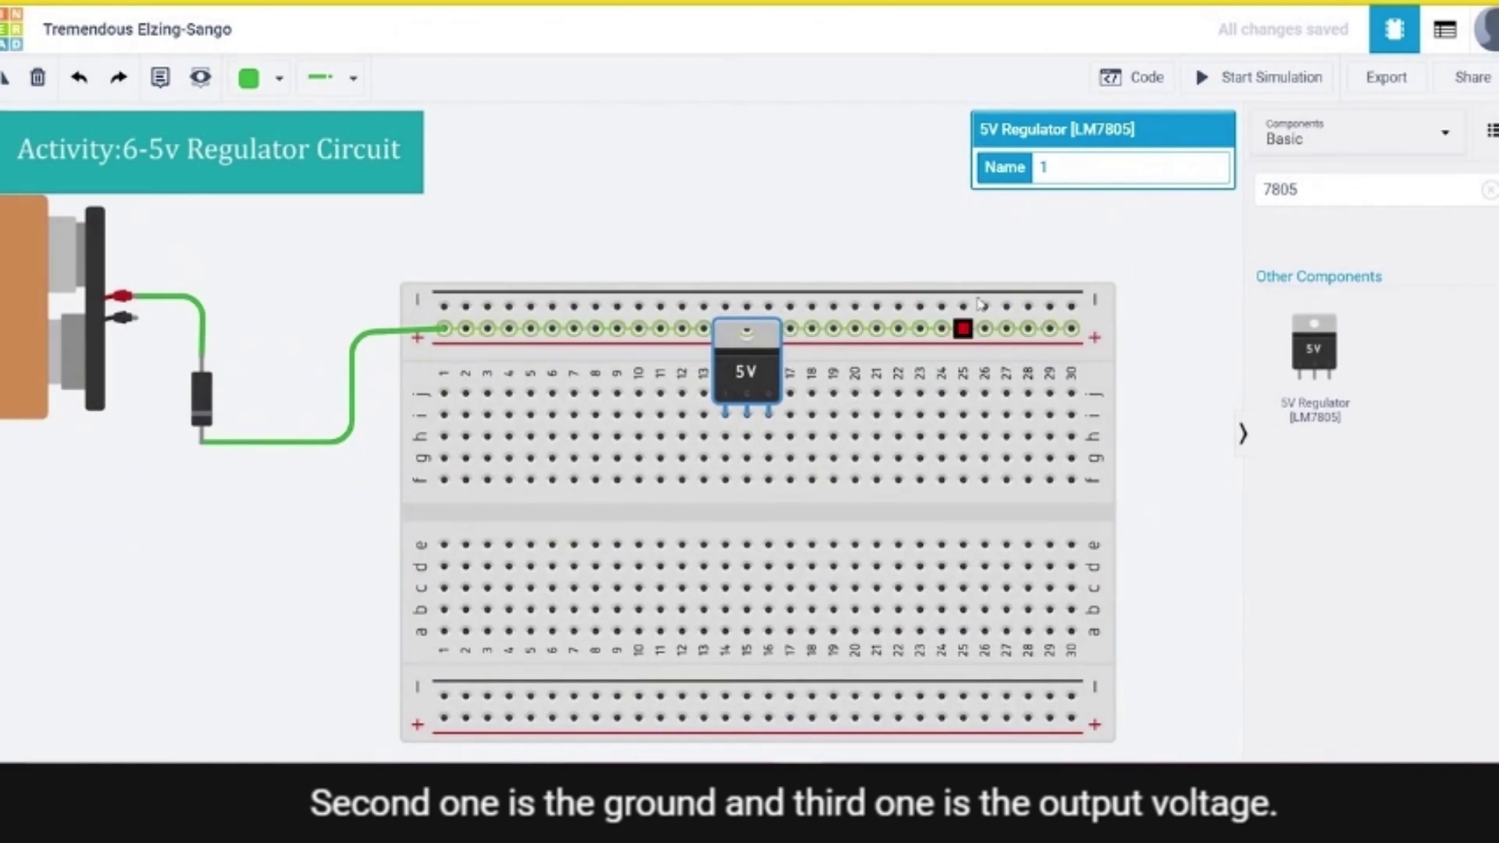
pyautogui.scroll(-2, 857, 250)
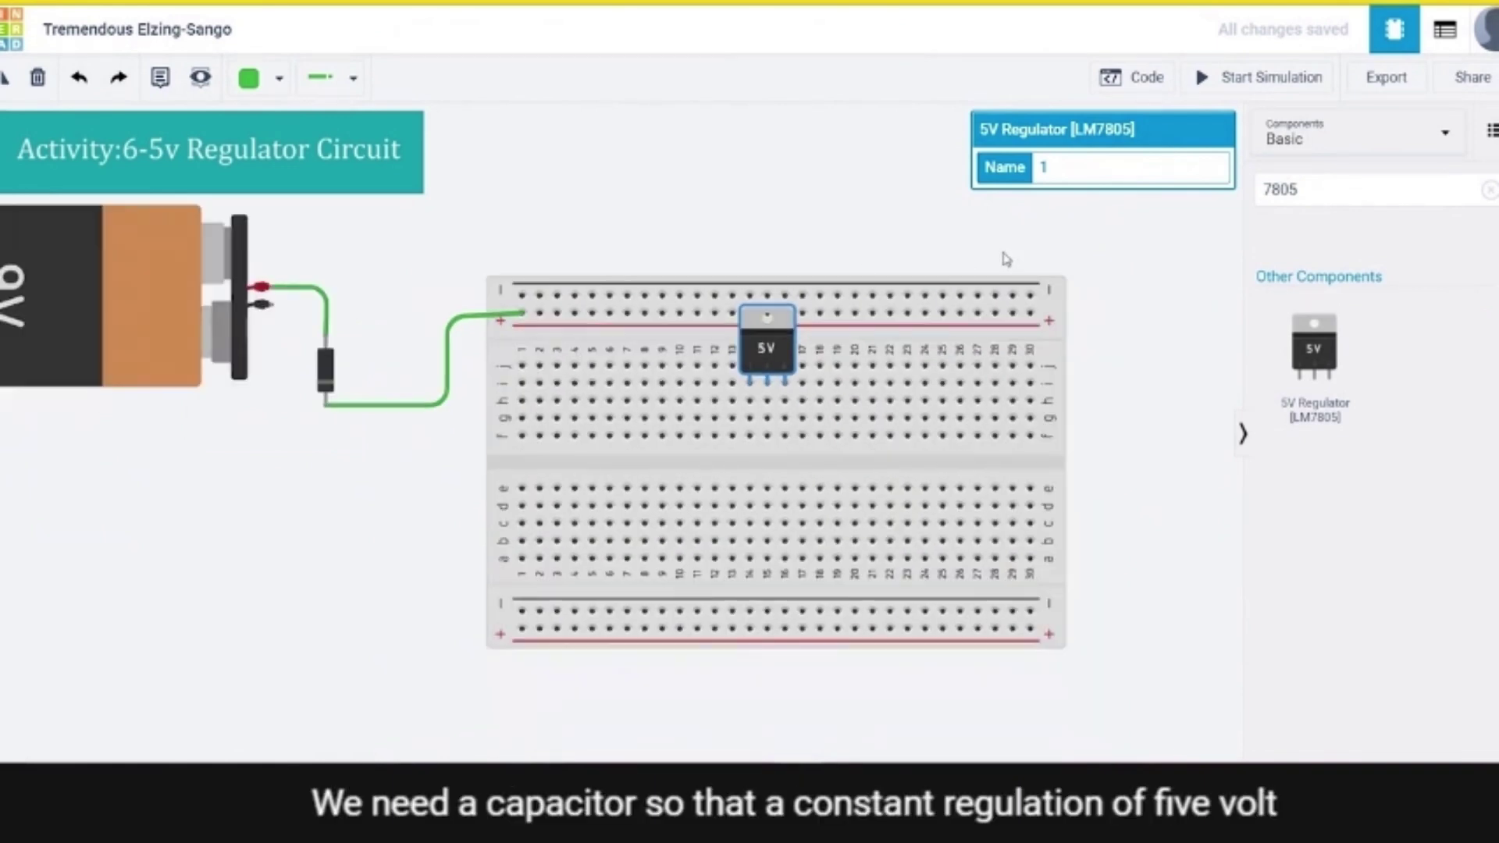
pyautogui.click(1490, 190)
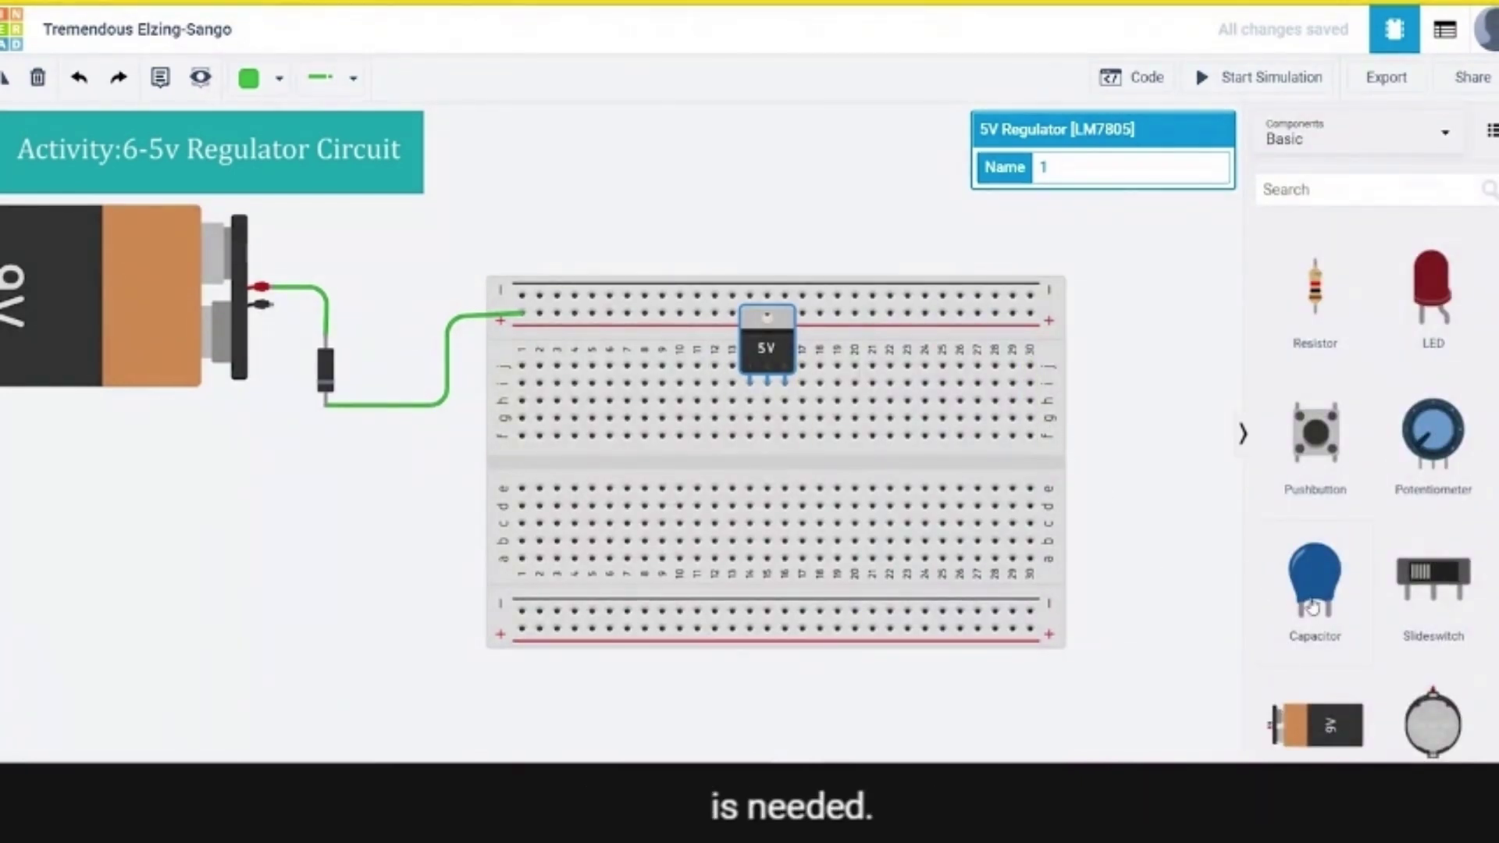
pyautogui.moveTo(1327, 591); pyautogui.dragTo(836, 491)
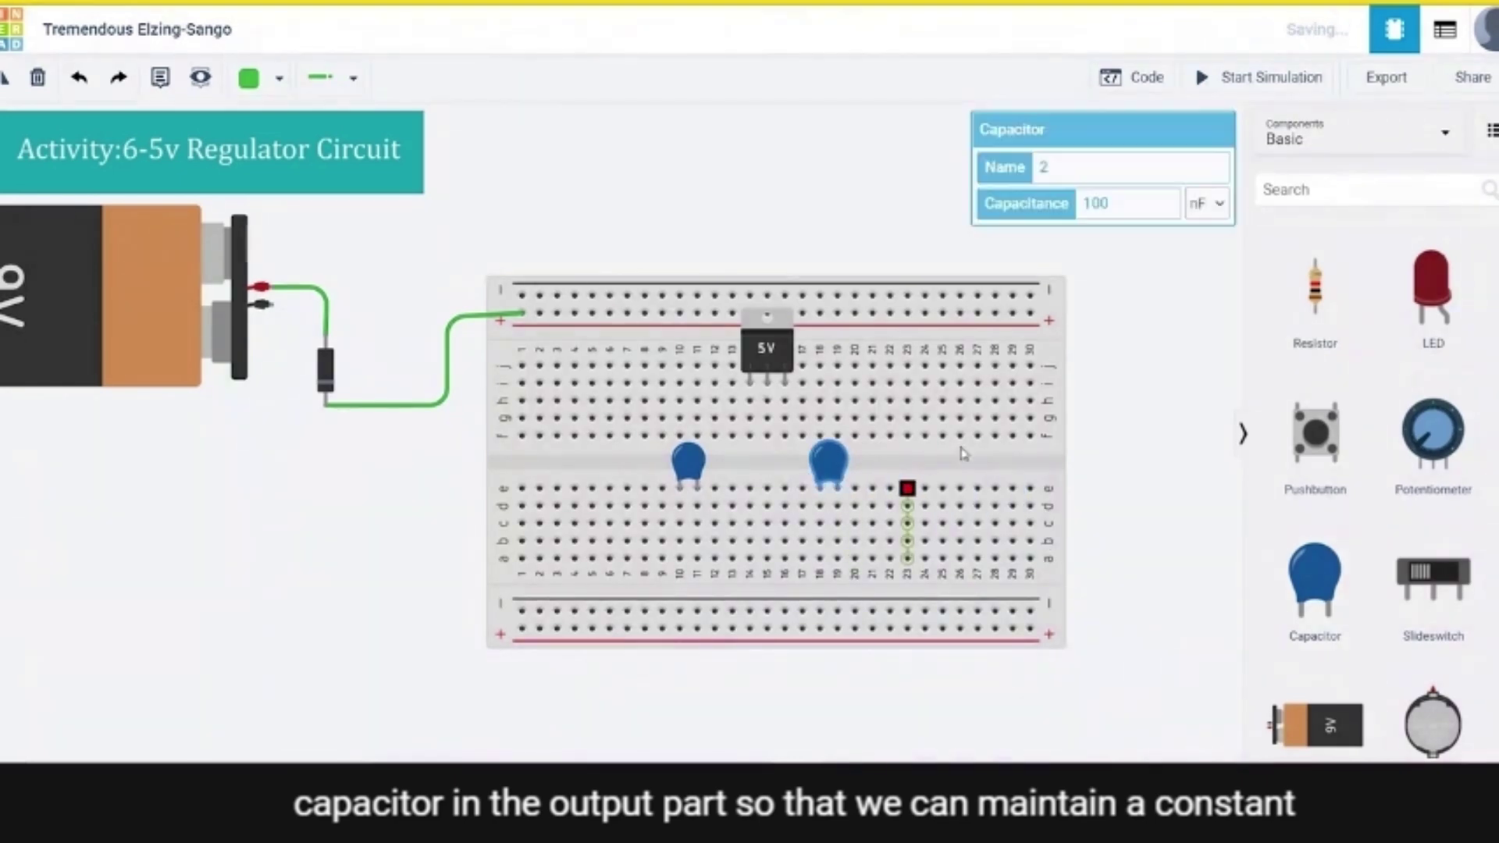
pyautogui.click(1112, 316)
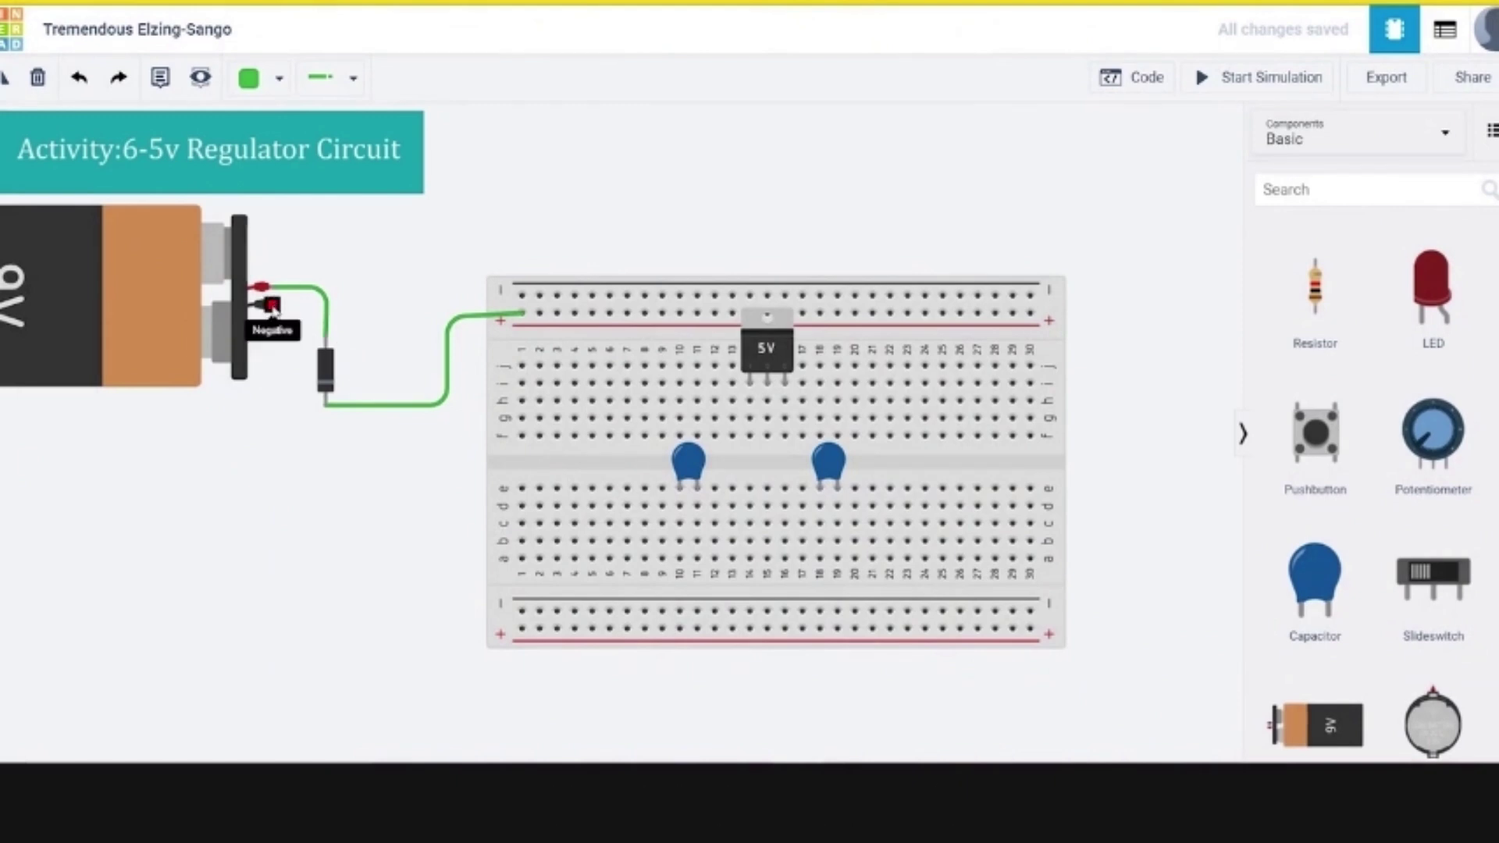
# - Wire the battery's negative terminal to the first hole of the breadboard's upper negative rail
pyautogui.click(272, 307)
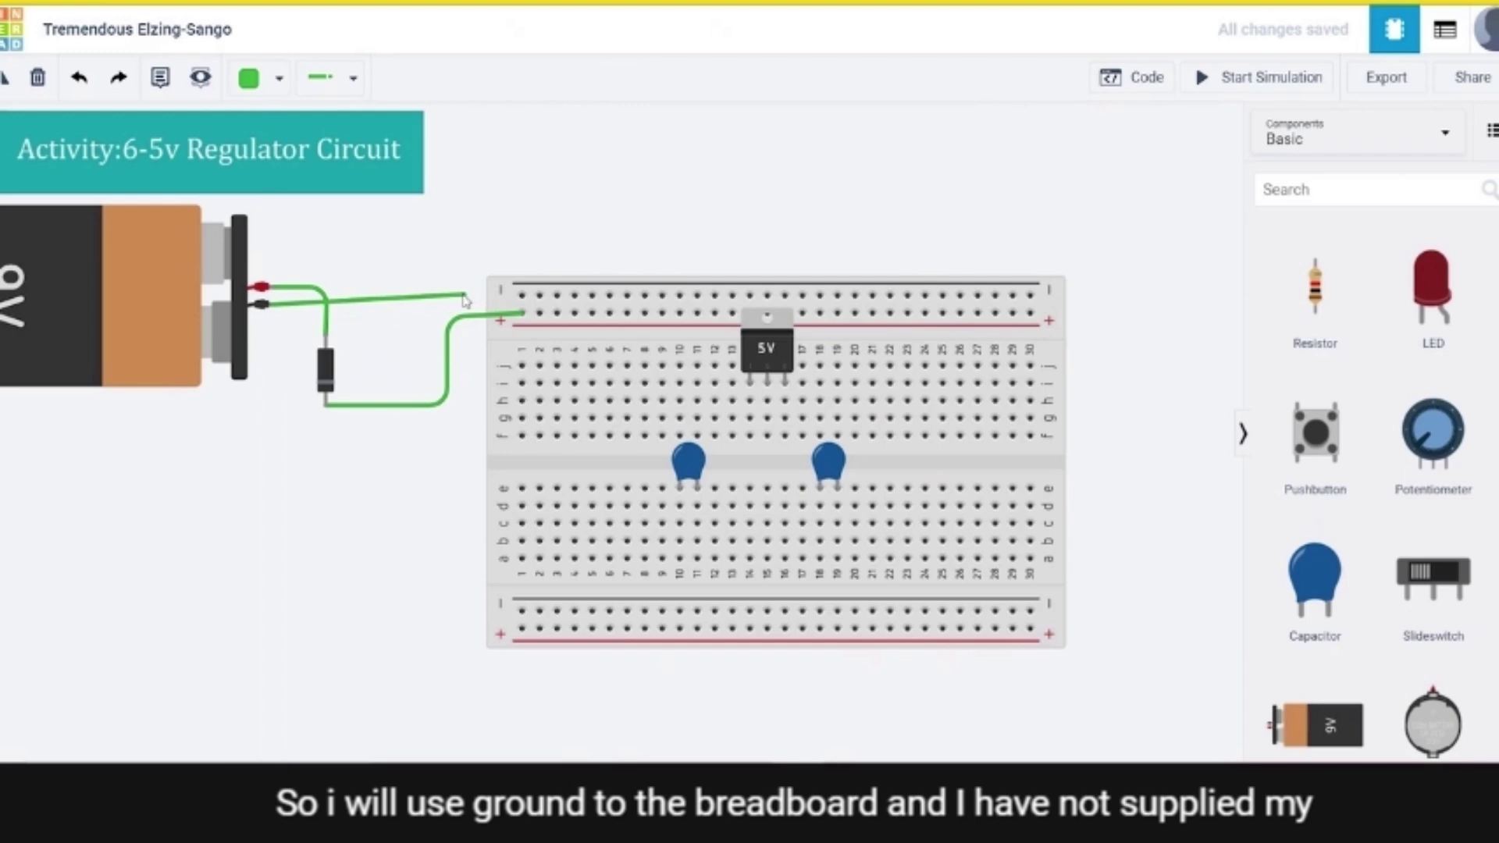
pyautogui.click(427, 310)
pyautogui.click(432, 296)
pyautogui.click(518, 294)
pyautogui.click(671, 251)
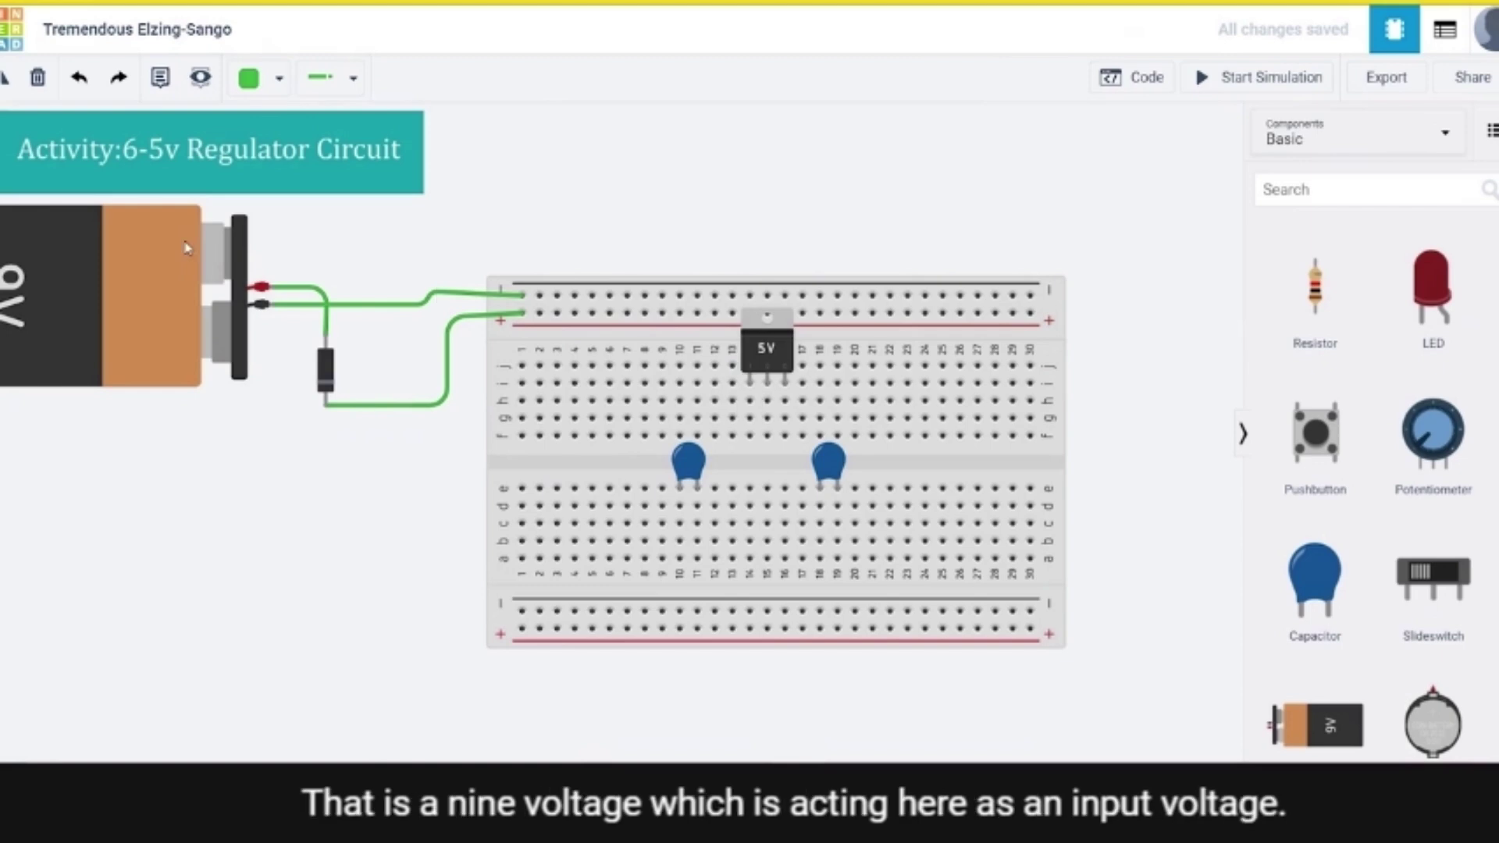
# - Connect the regulator's input in column 14 to column 10 along row g, and wire column 10 to the upper positive rail
pyautogui.scroll(-1, 75, 272)
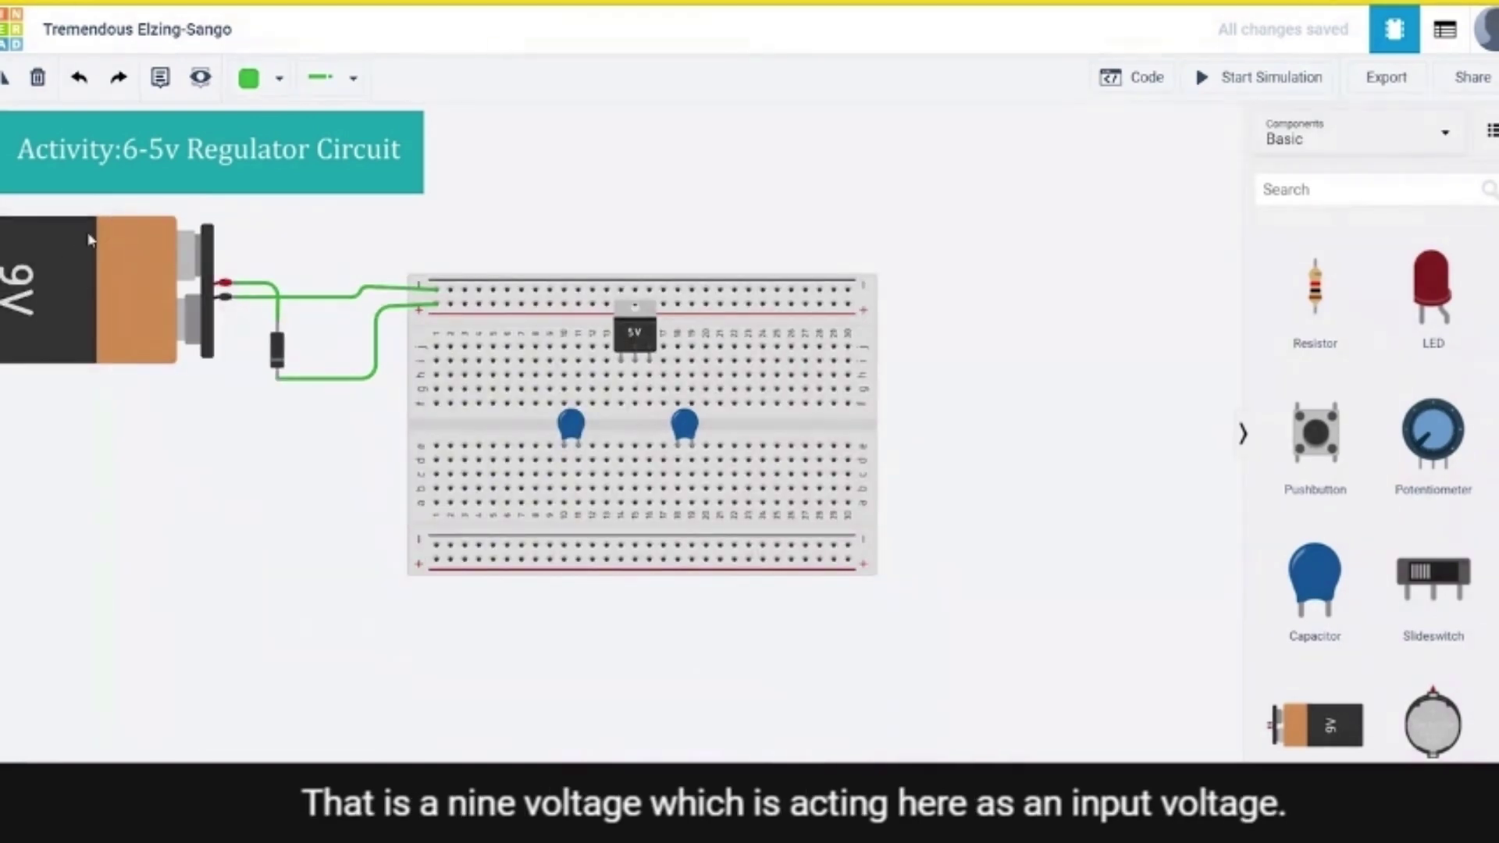
pyautogui.scroll(1, 767, 310)
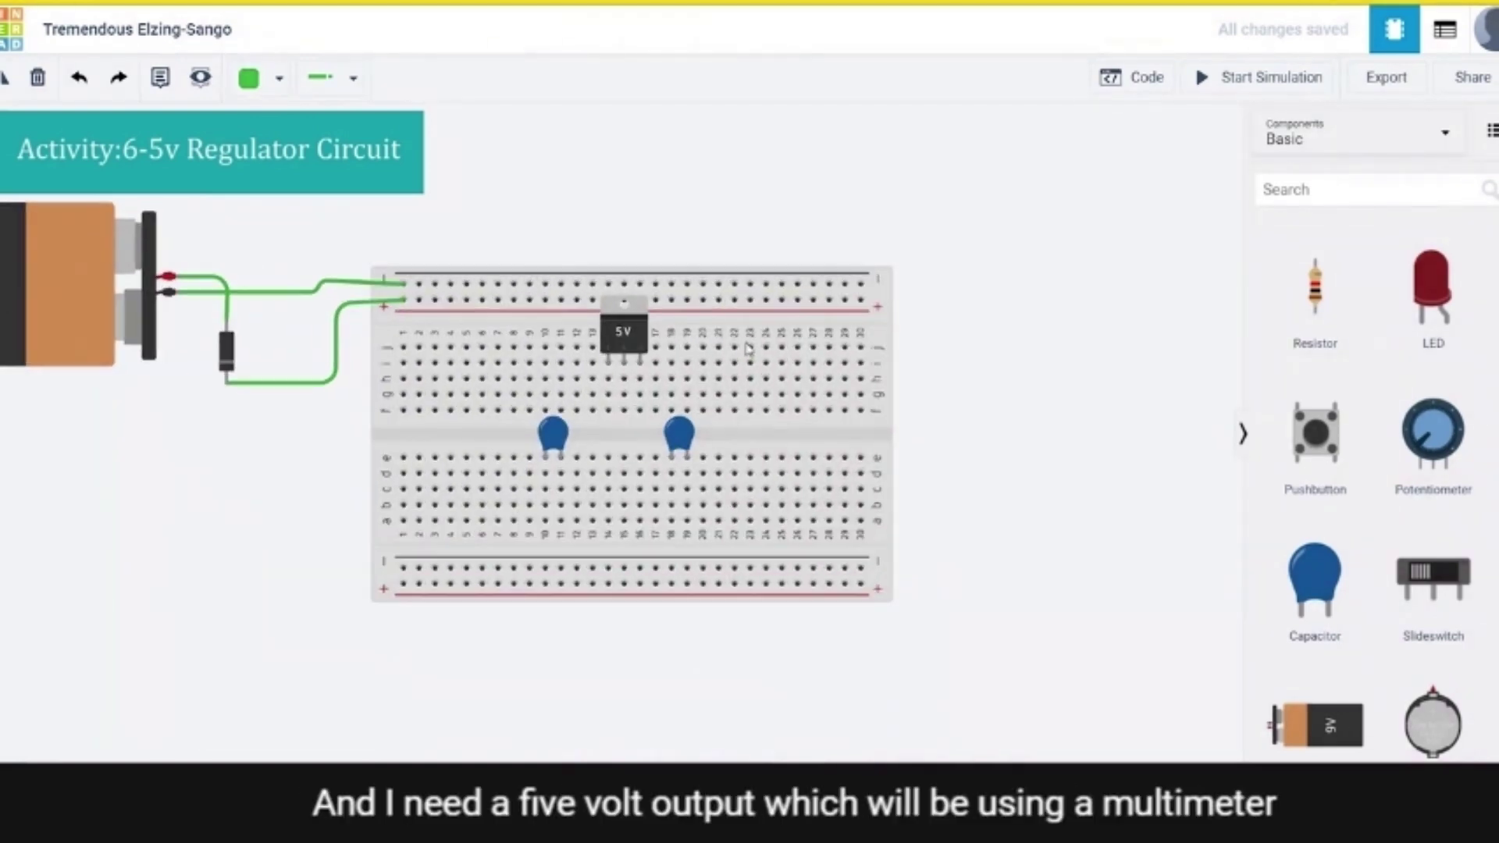
pyautogui.scroll(-1, 815, 431)
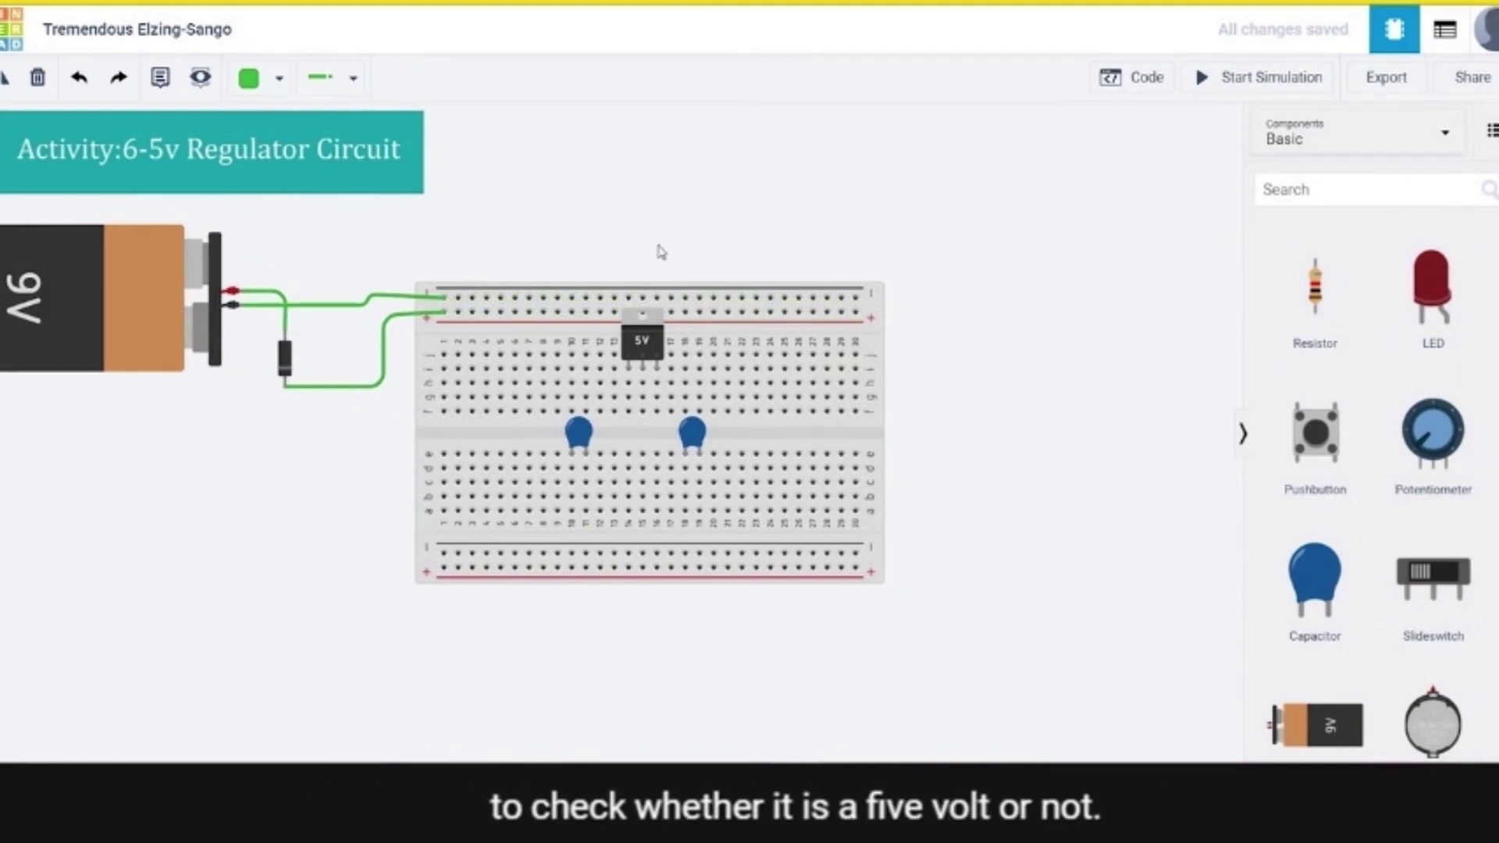
pyautogui.moveTo(659, 249); pyautogui.dragTo(679, 244)
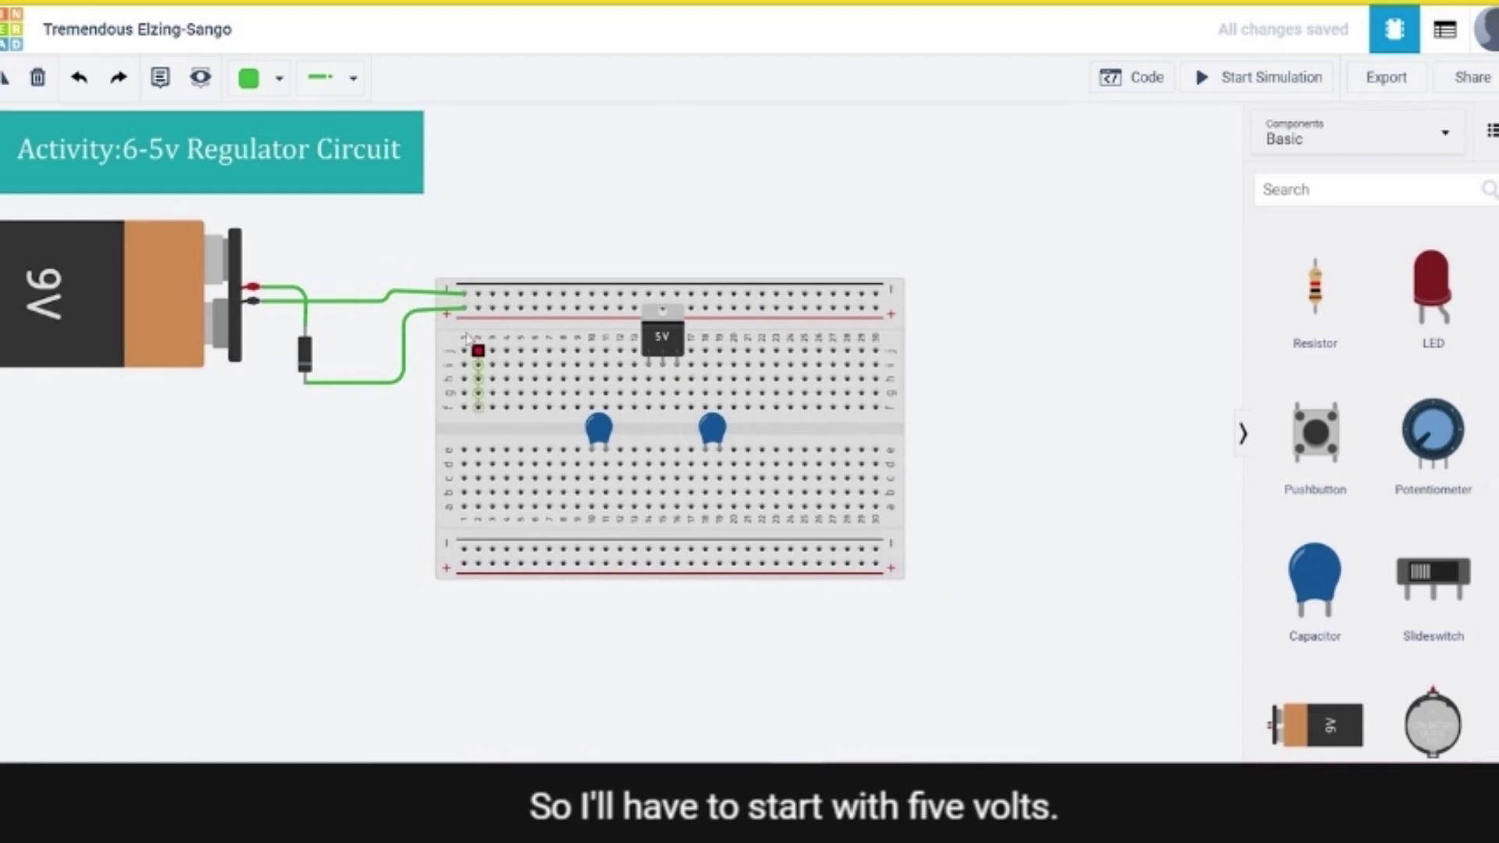
pyautogui.click(648, 393)
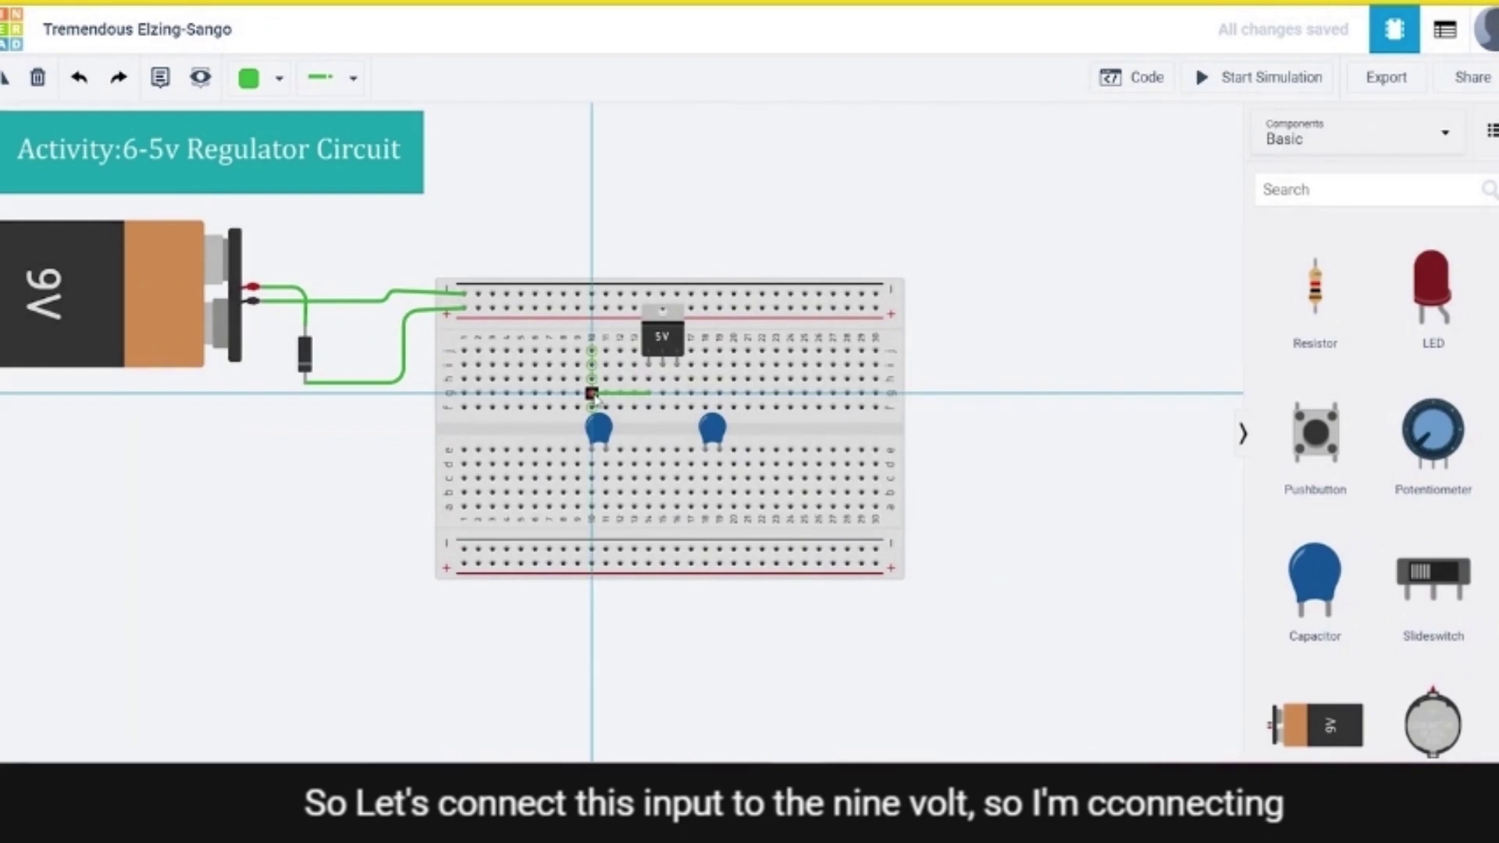
pyautogui.click(592, 393)
pyautogui.click(591, 350)
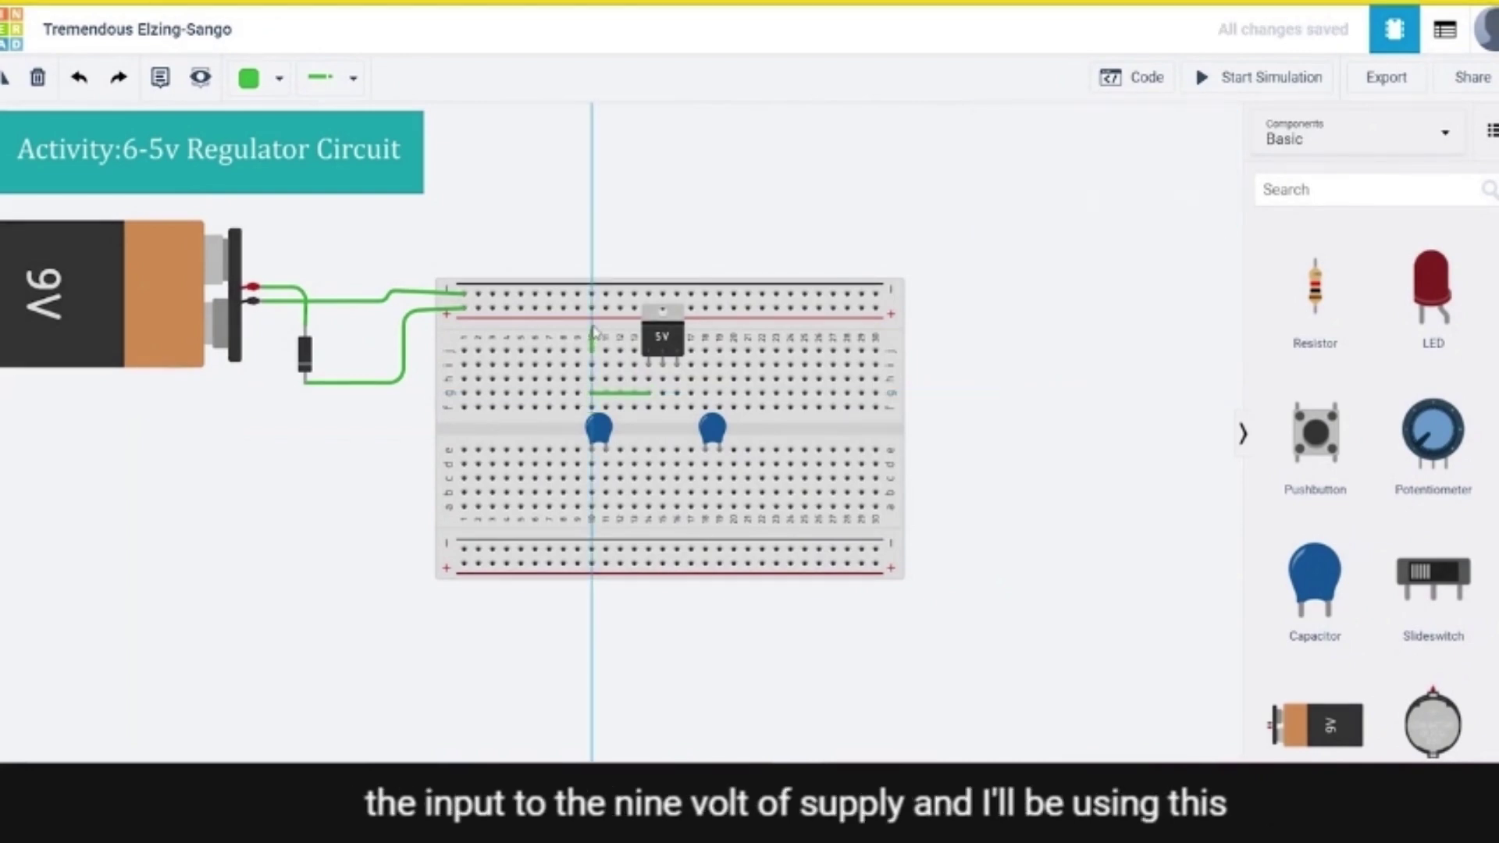
pyautogui.click(592, 308)
pyautogui.click(618, 204)
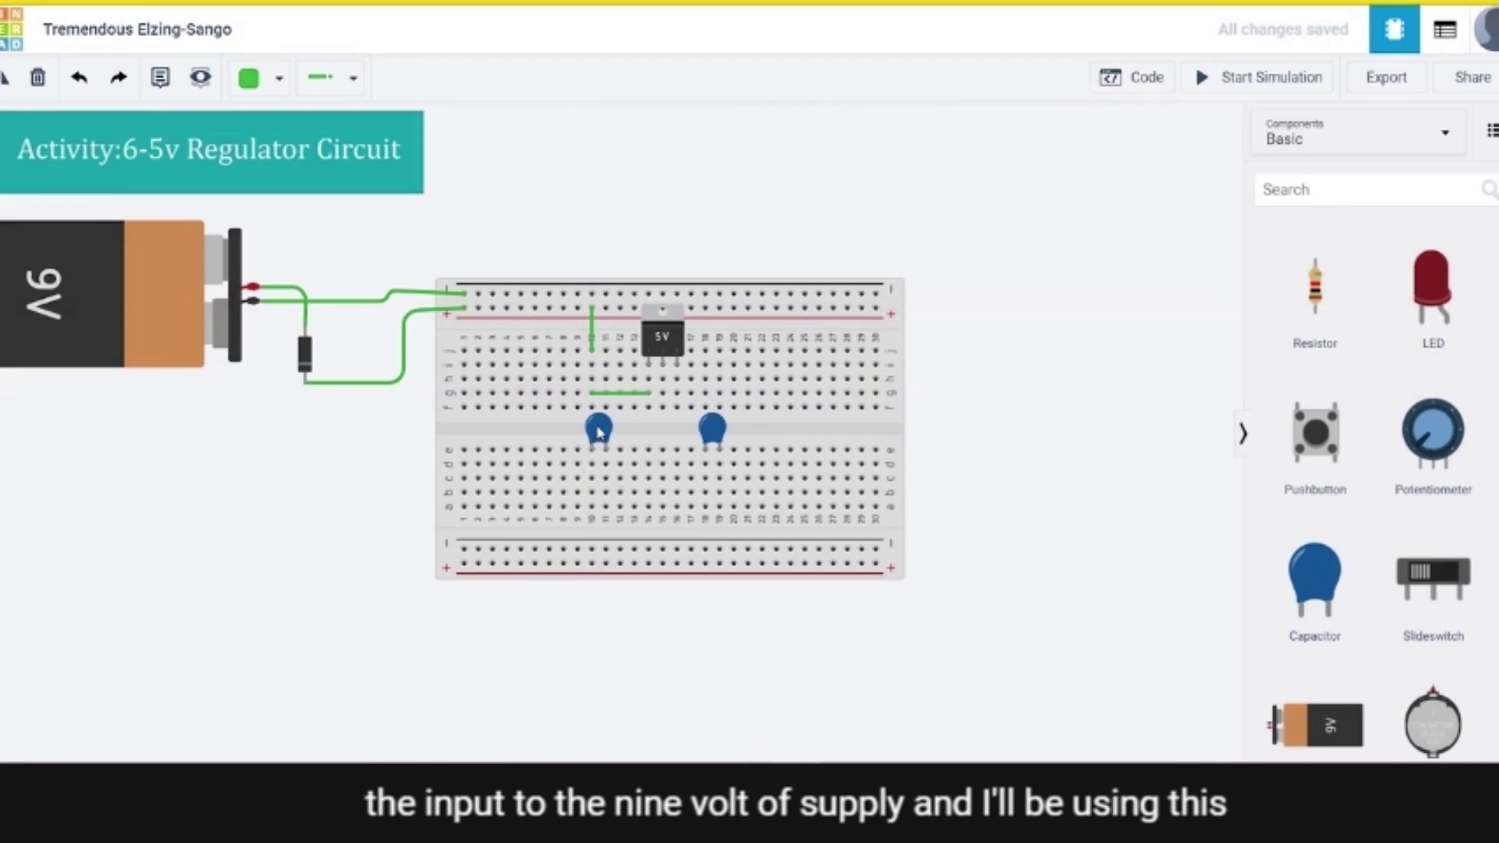
# - Move the left capacitor down to row b and bridge column 10 across the center gap from row e to row f
pyautogui.moveTo(599, 432); pyautogui.dragTo(605, 456)
pyautogui.click(591, 451)
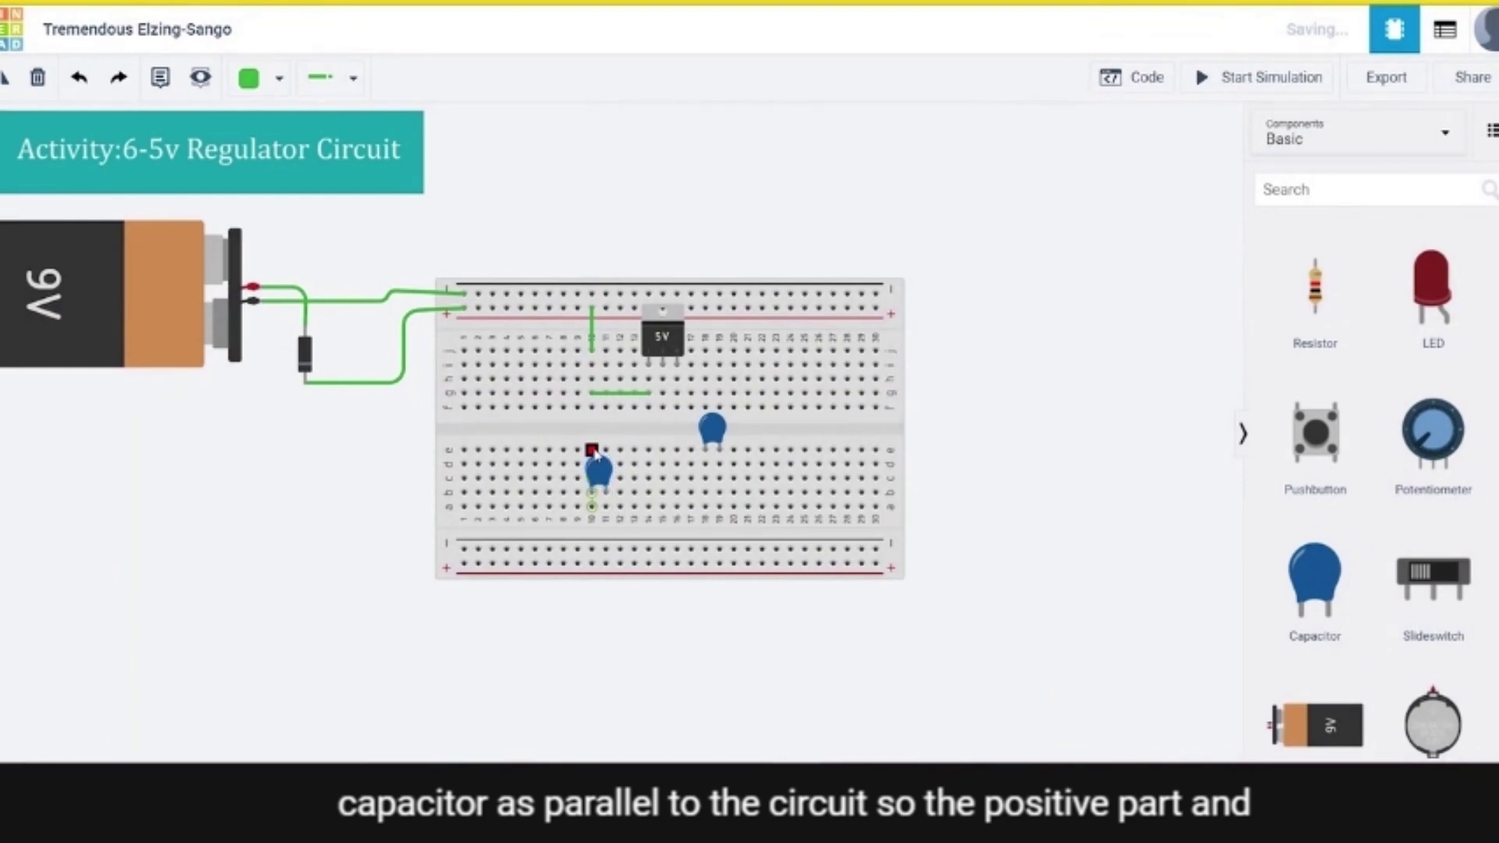
pyautogui.click(591, 408)
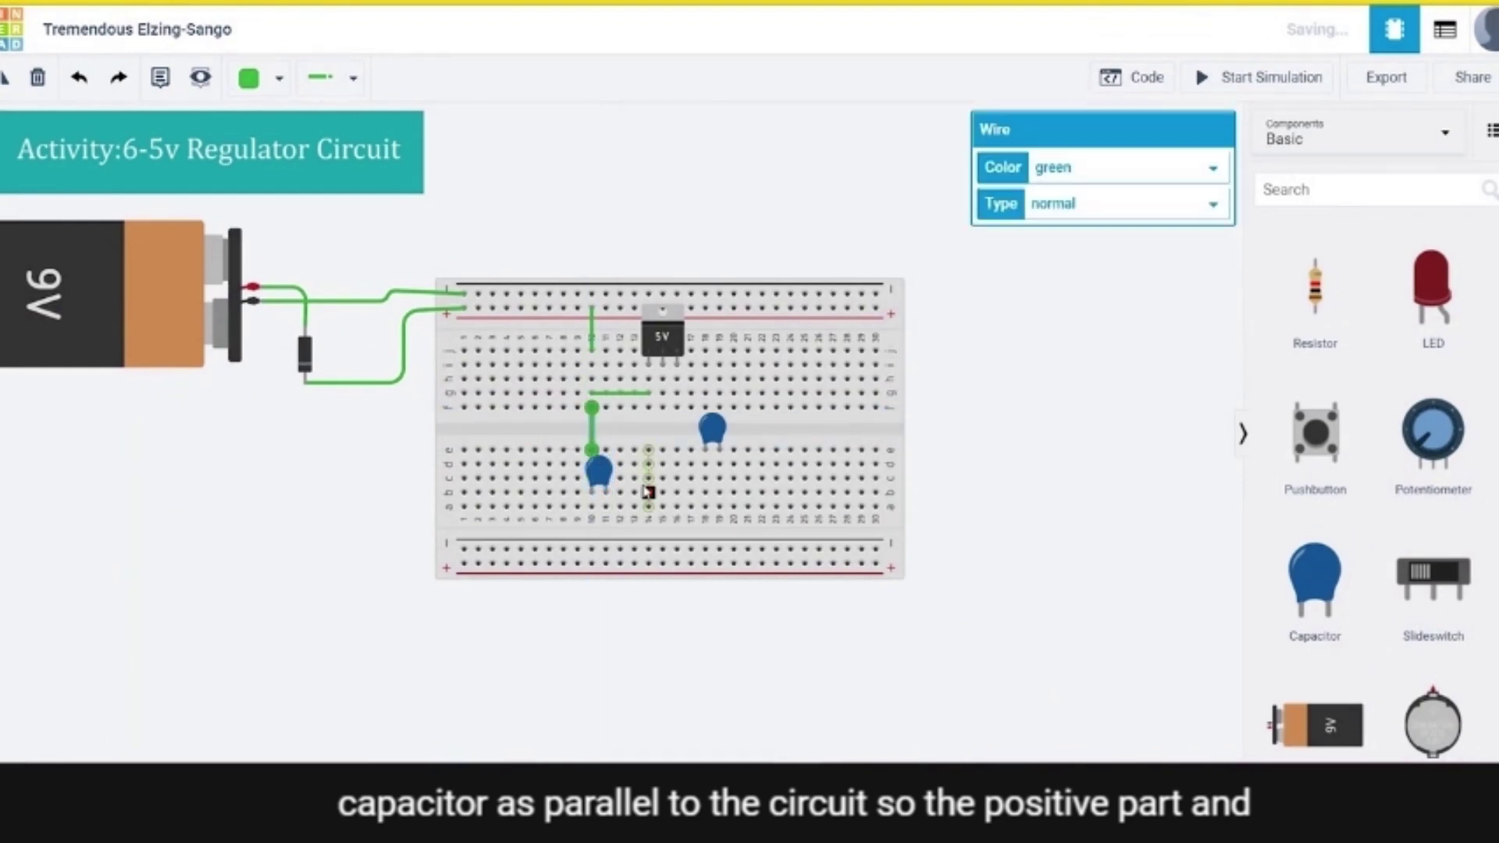
# - Wire the left capacitor's column 11 pin along row e to column 15, and bridge column 15 to row f for the regulator's ground
pyautogui.click(606, 450)
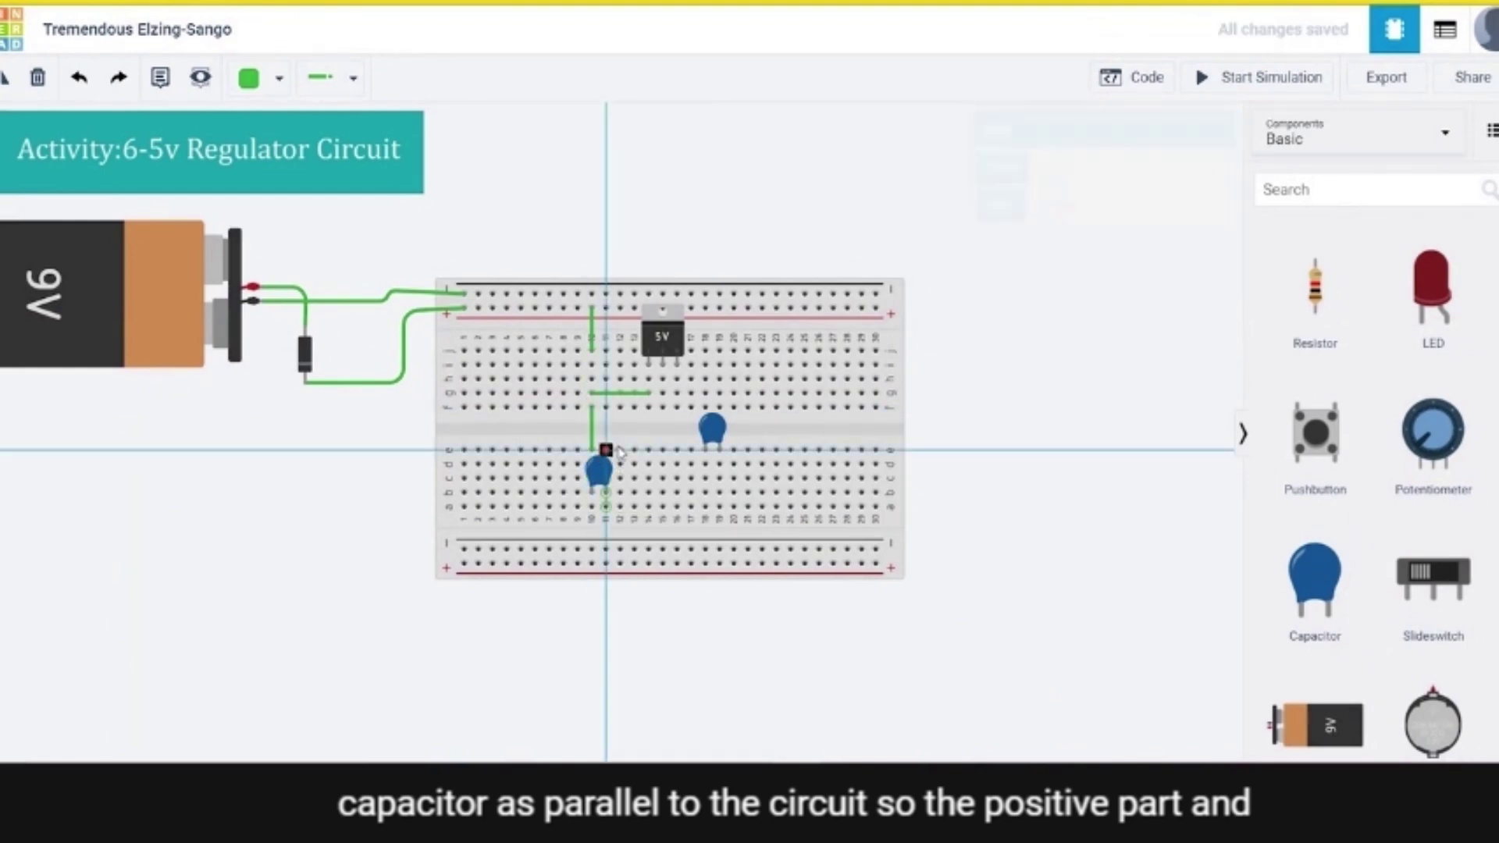
pyautogui.click(662, 451)
pyautogui.click(662, 407)
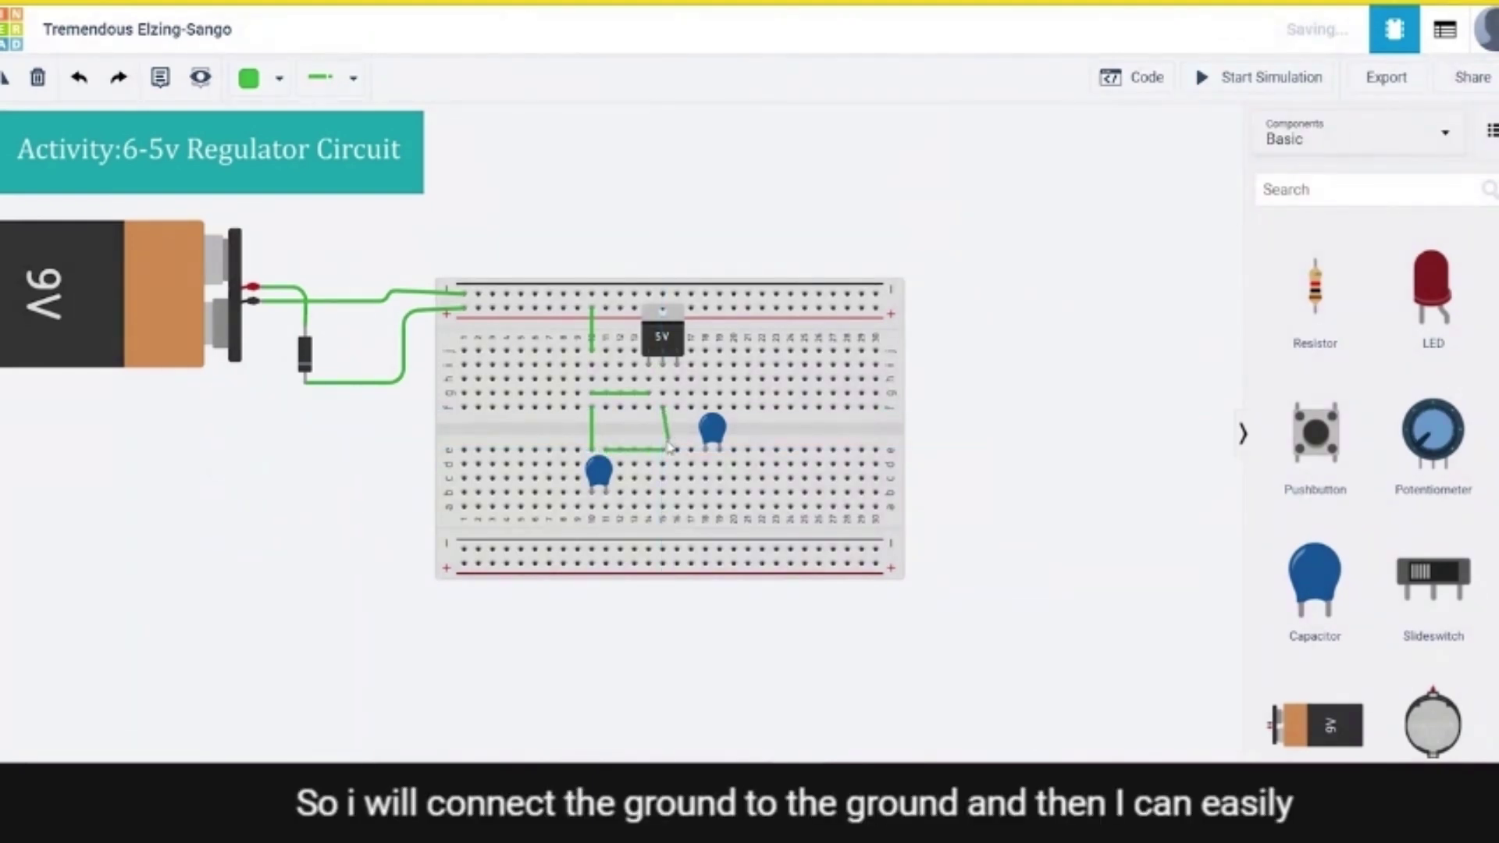
pyautogui.click(663, 450)
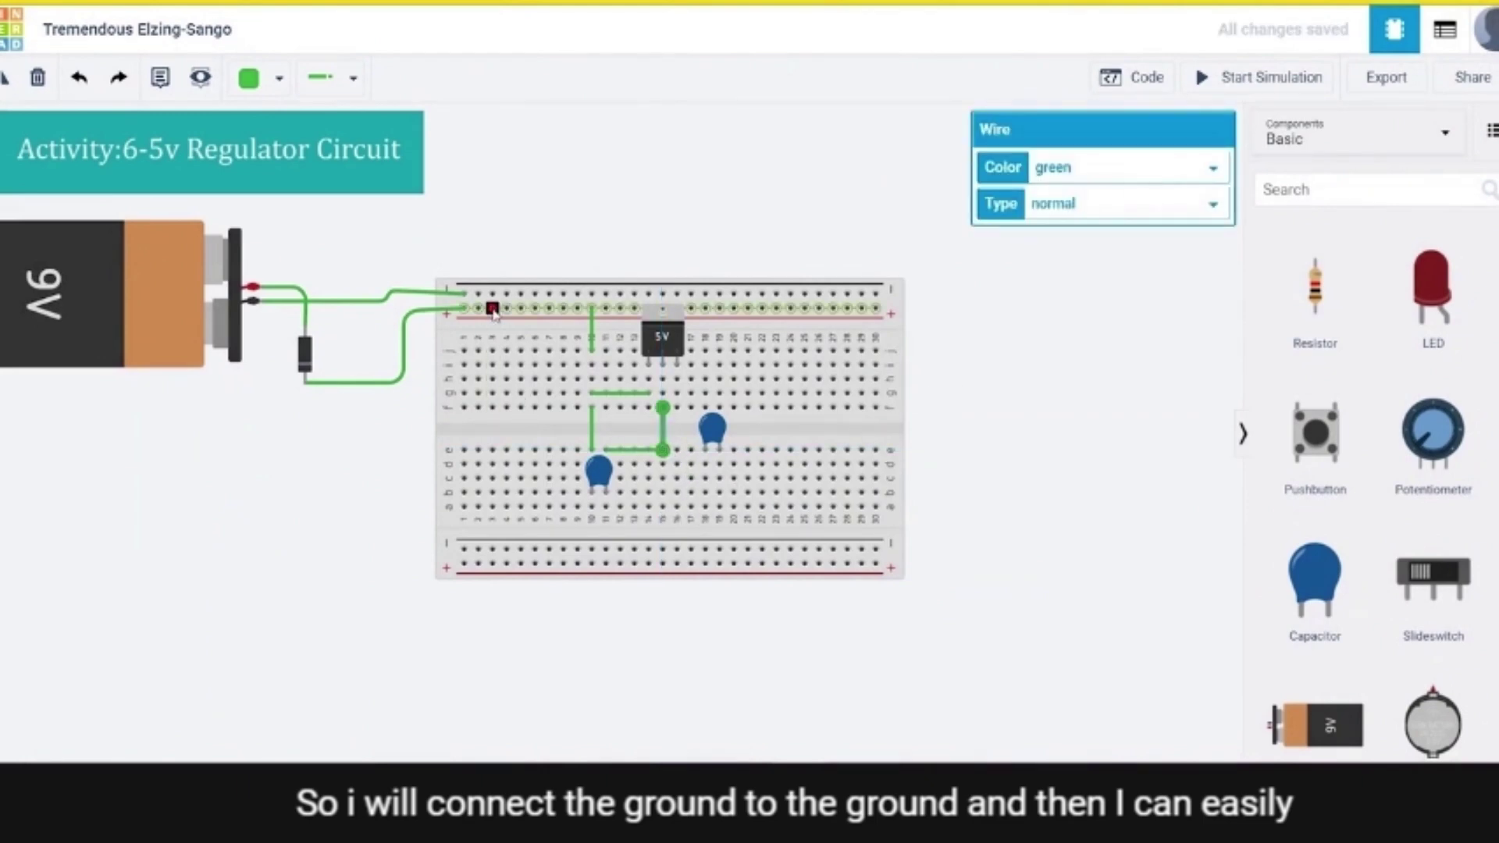
# - Link the breadboard's upper negative rail to its lower negative rail with a vertical wire near column 3
pyautogui.click(492, 295)
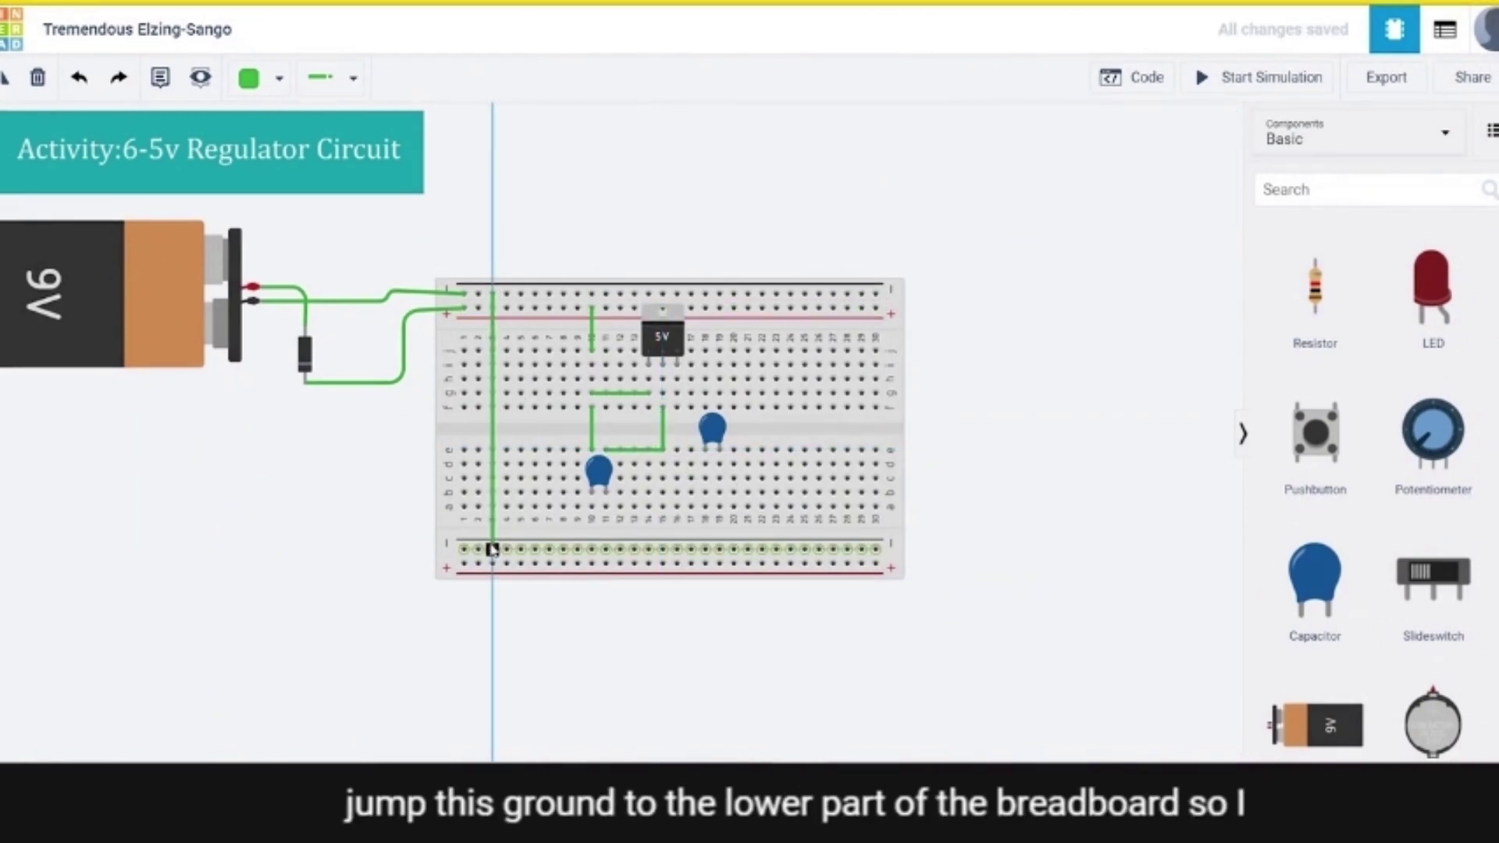
pyautogui.click(492, 551)
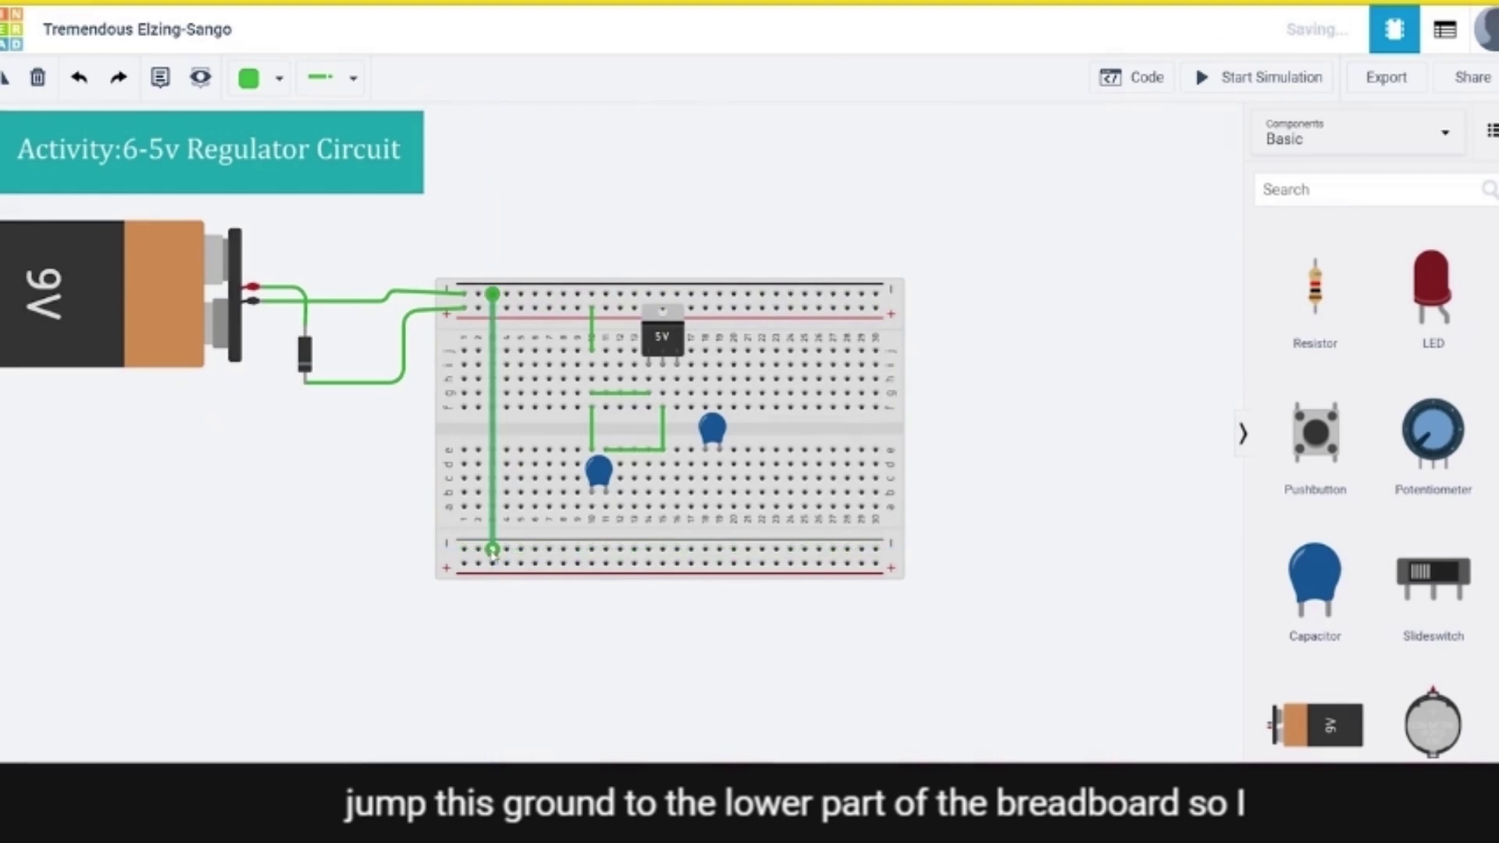
# - Wire column 15 from row a to the lower negative rail, and color the long rail-to-rail wire near column 3 black
pyautogui.click(663, 508)
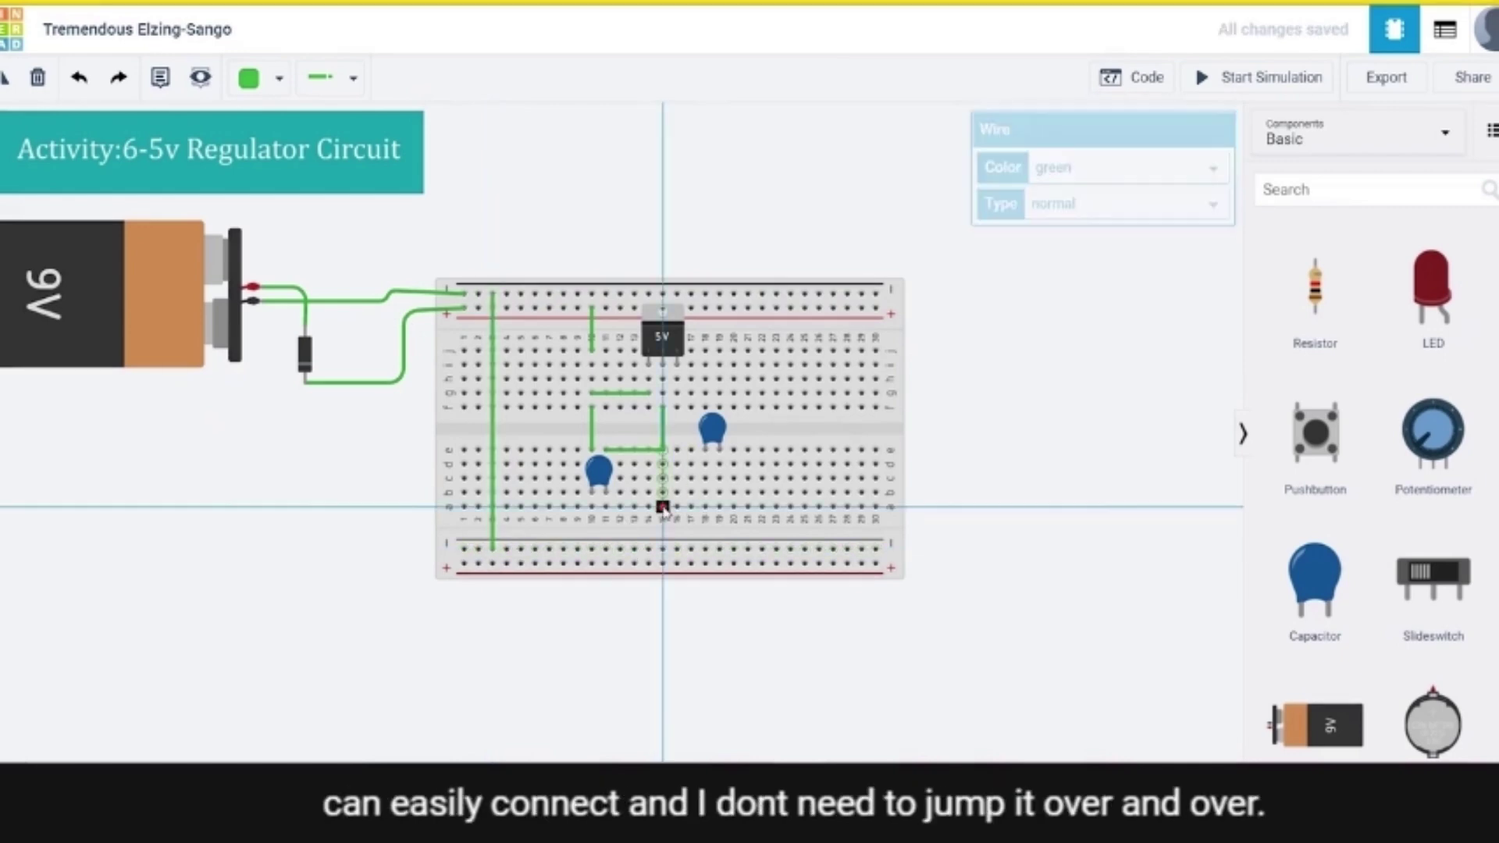
pyautogui.click(663, 550)
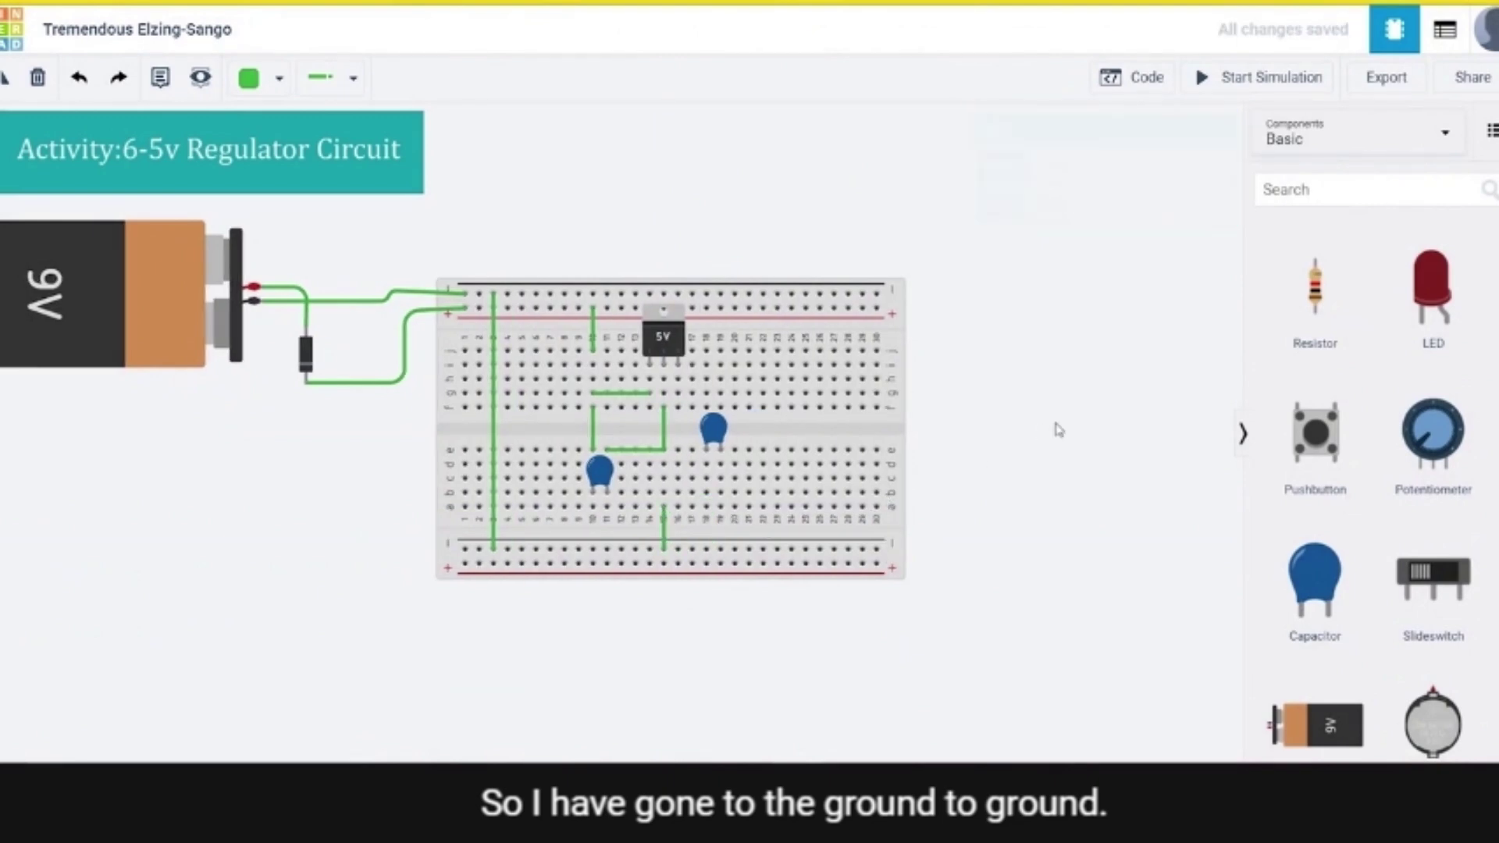
pyautogui.click(493, 437)
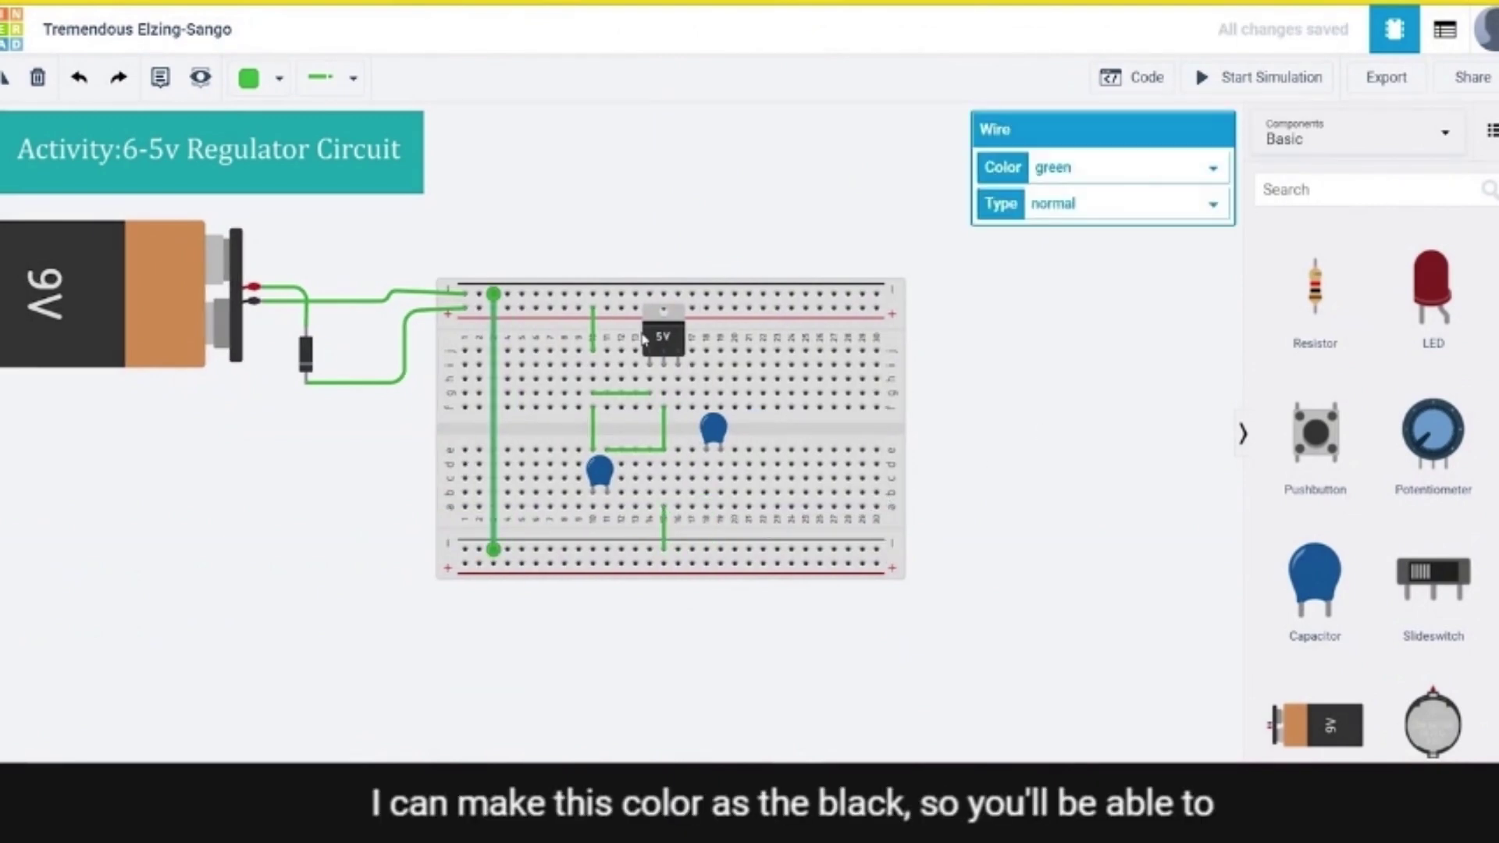
pyautogui.click(1161, 168)
pyautogui.click(1140, 190)
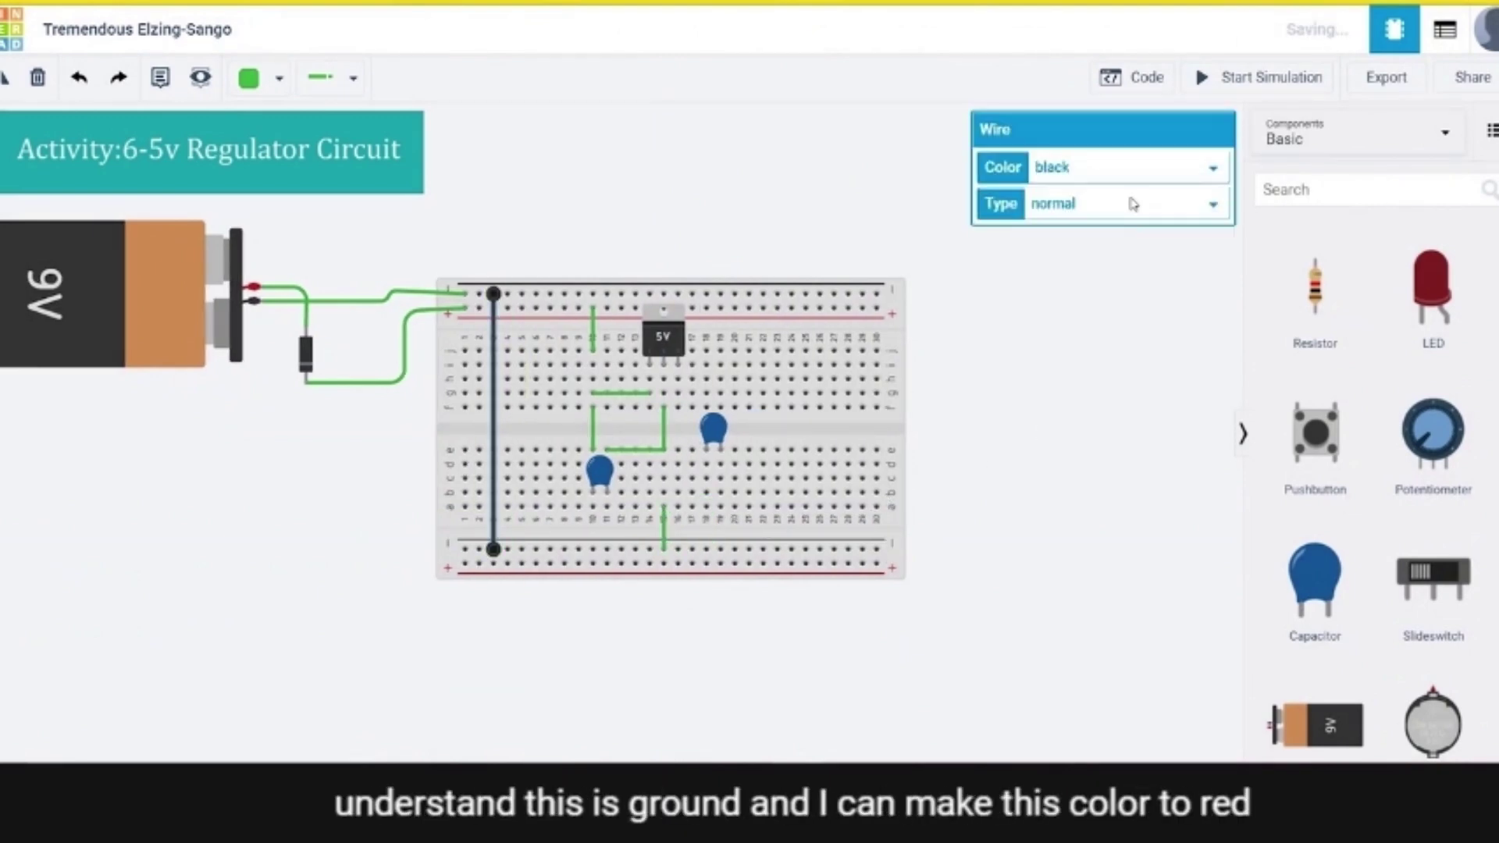
pyautogui.click(1063, 513)
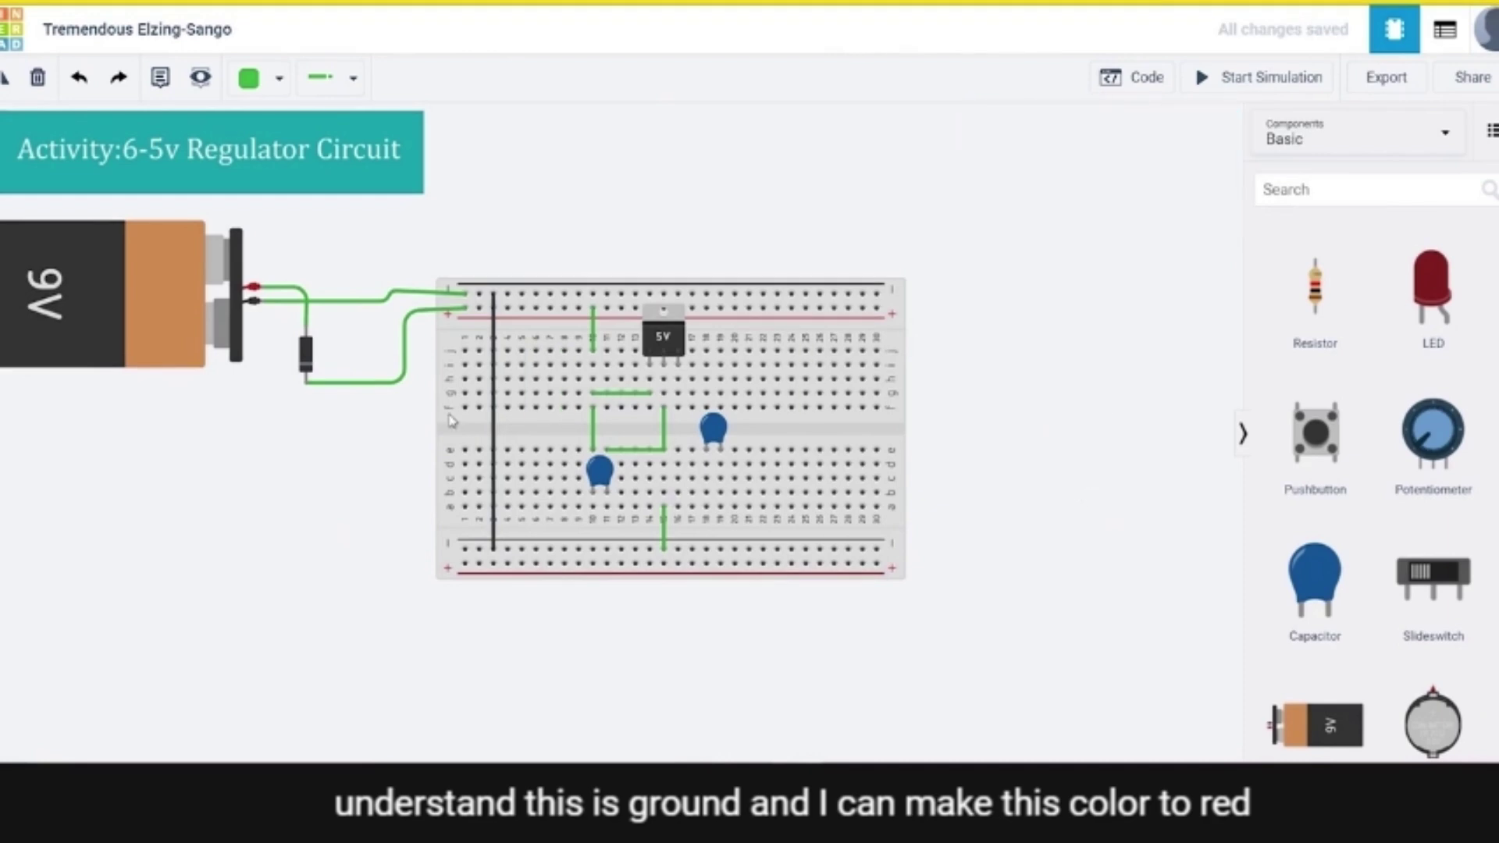
# - Color the wire running from the diode to the upper positive rail red
pyautogui.click(402, 376)
pyautogui.click(1139, 168)
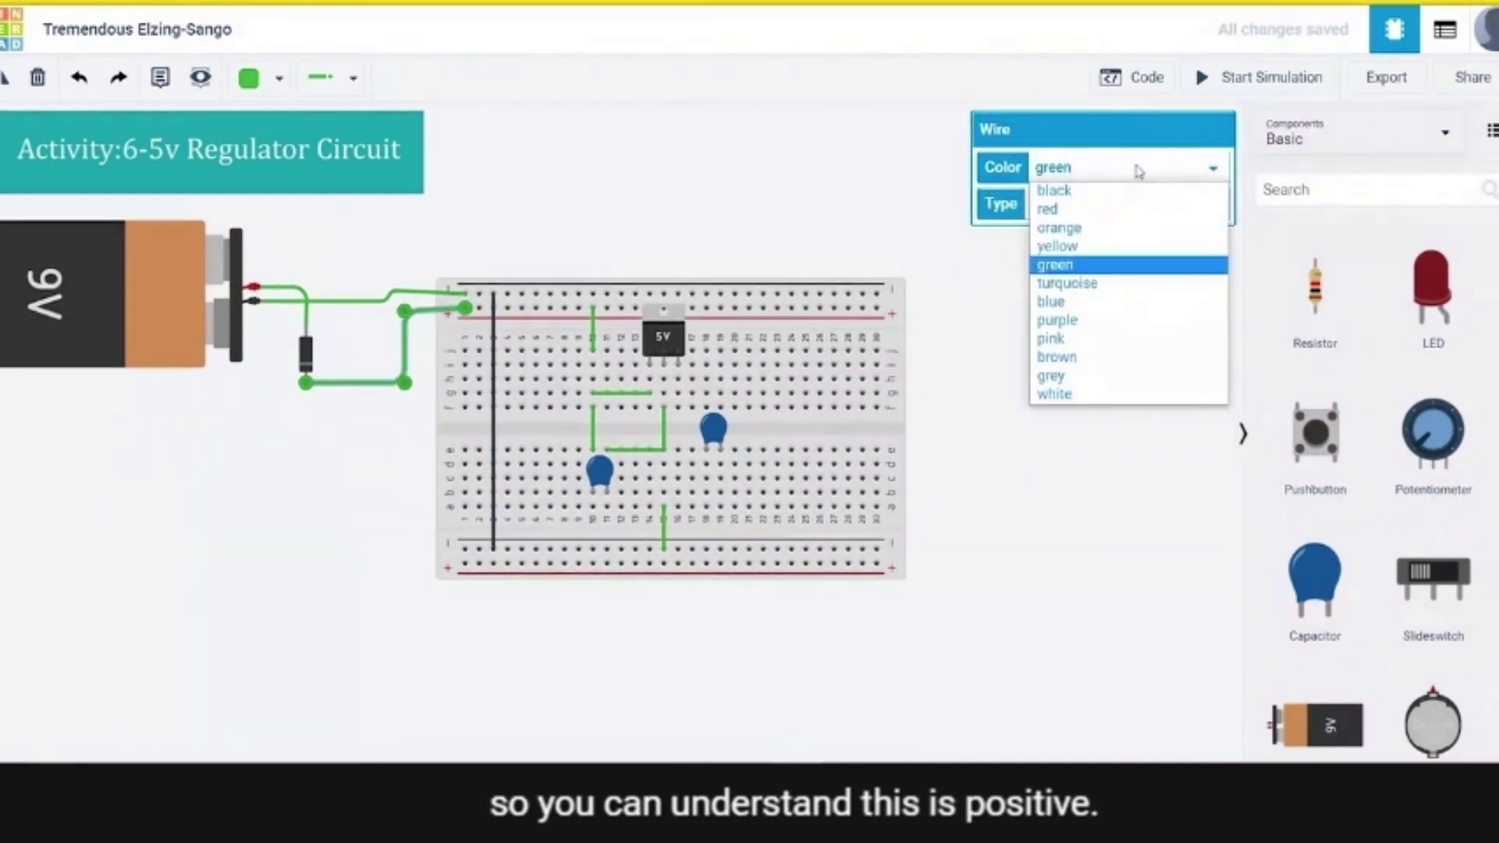
pyautogui.click(1048, 209)
pyautogui.click(1011, 462)
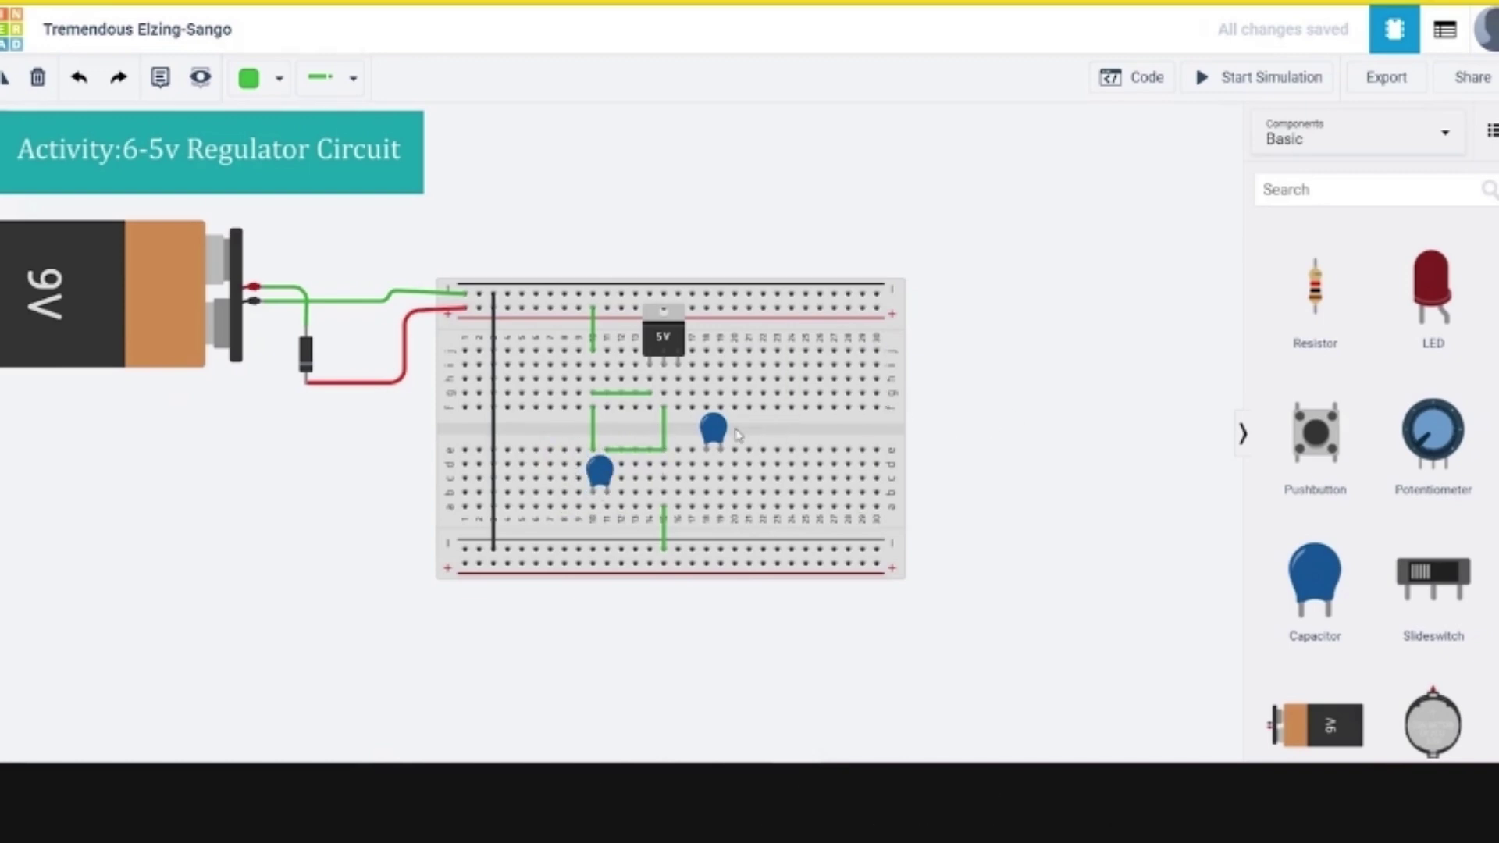
# - Move the right capacitor down to row b in columns 19 and 20, and wire the regulator's output along row f from column 16 to column 27
pyautogui.moveTo(715, 432); pyautogui.dragTo(728, 482)
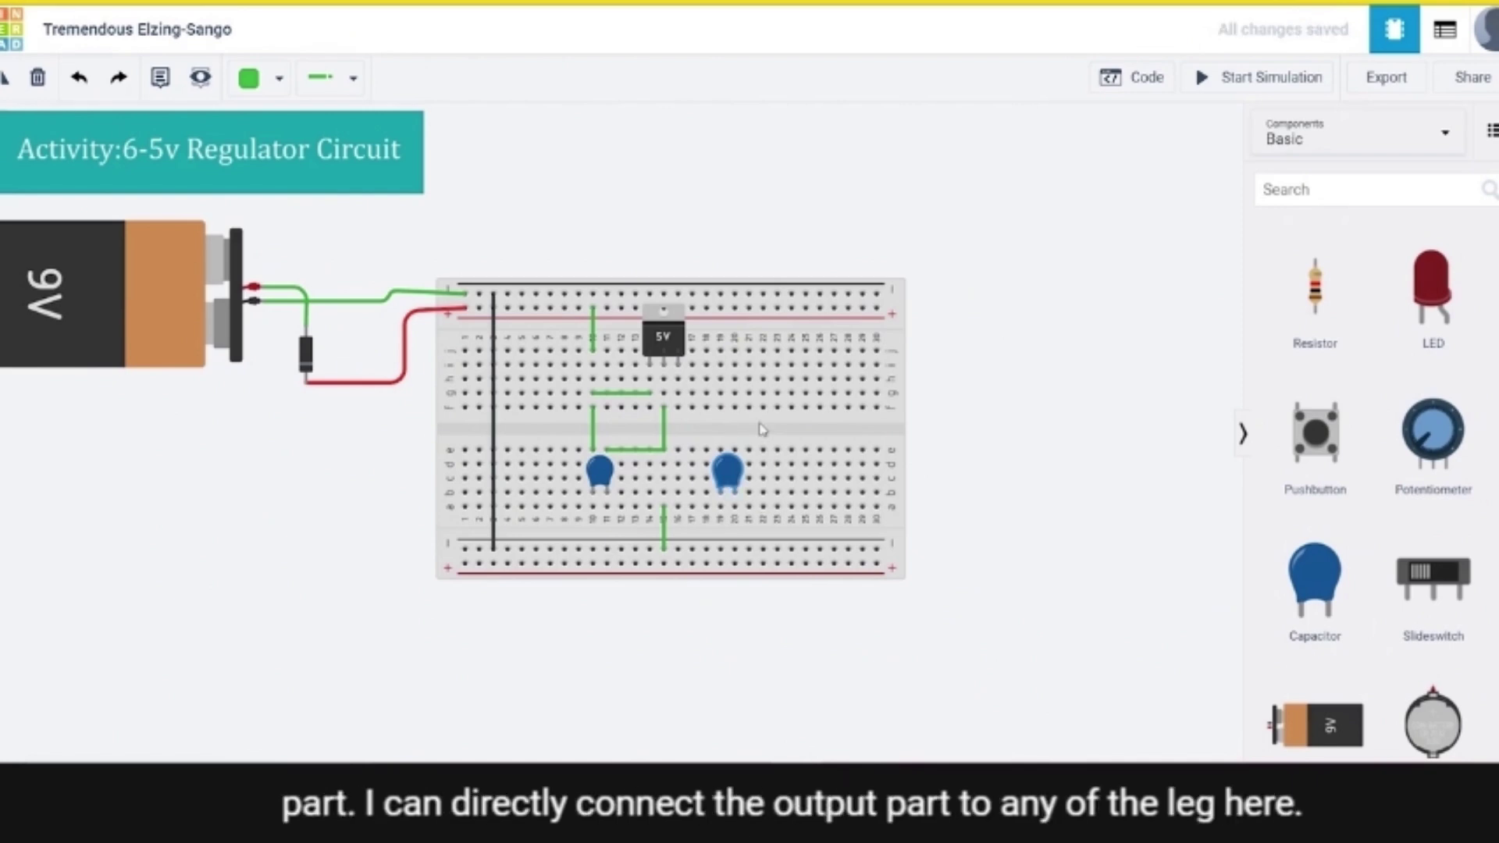
pyautogui.click(678, 407)
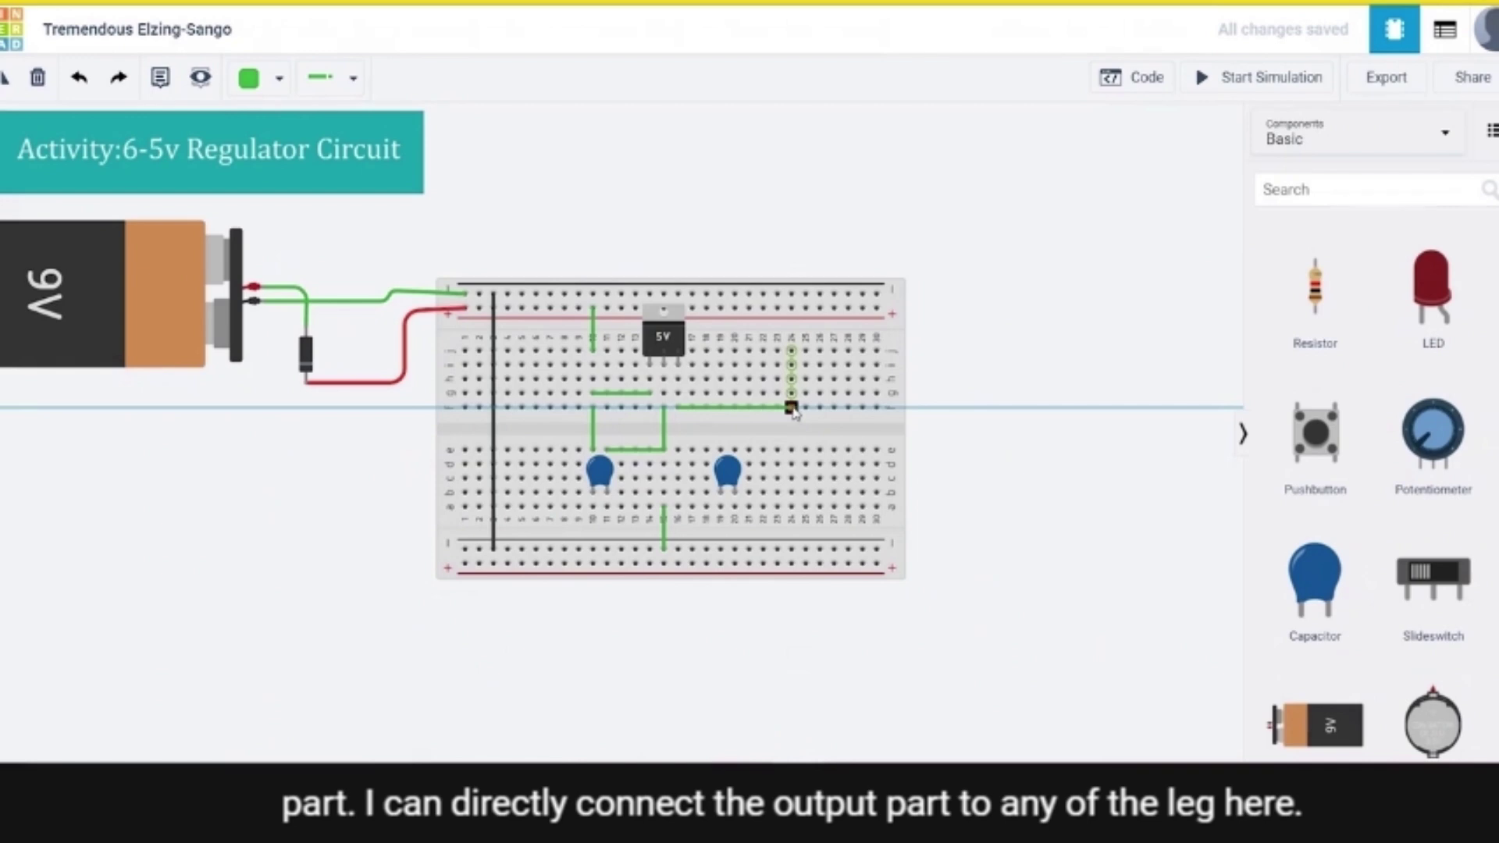
pyautogui.click(834, 407)
pyautogui.click(928, 405)
# - Place an LED beside the breadboard and wire column 27 in row h to its anode
pyautogui.moveTo(1426, 297); pyautogui.dragTo(1001, 331)
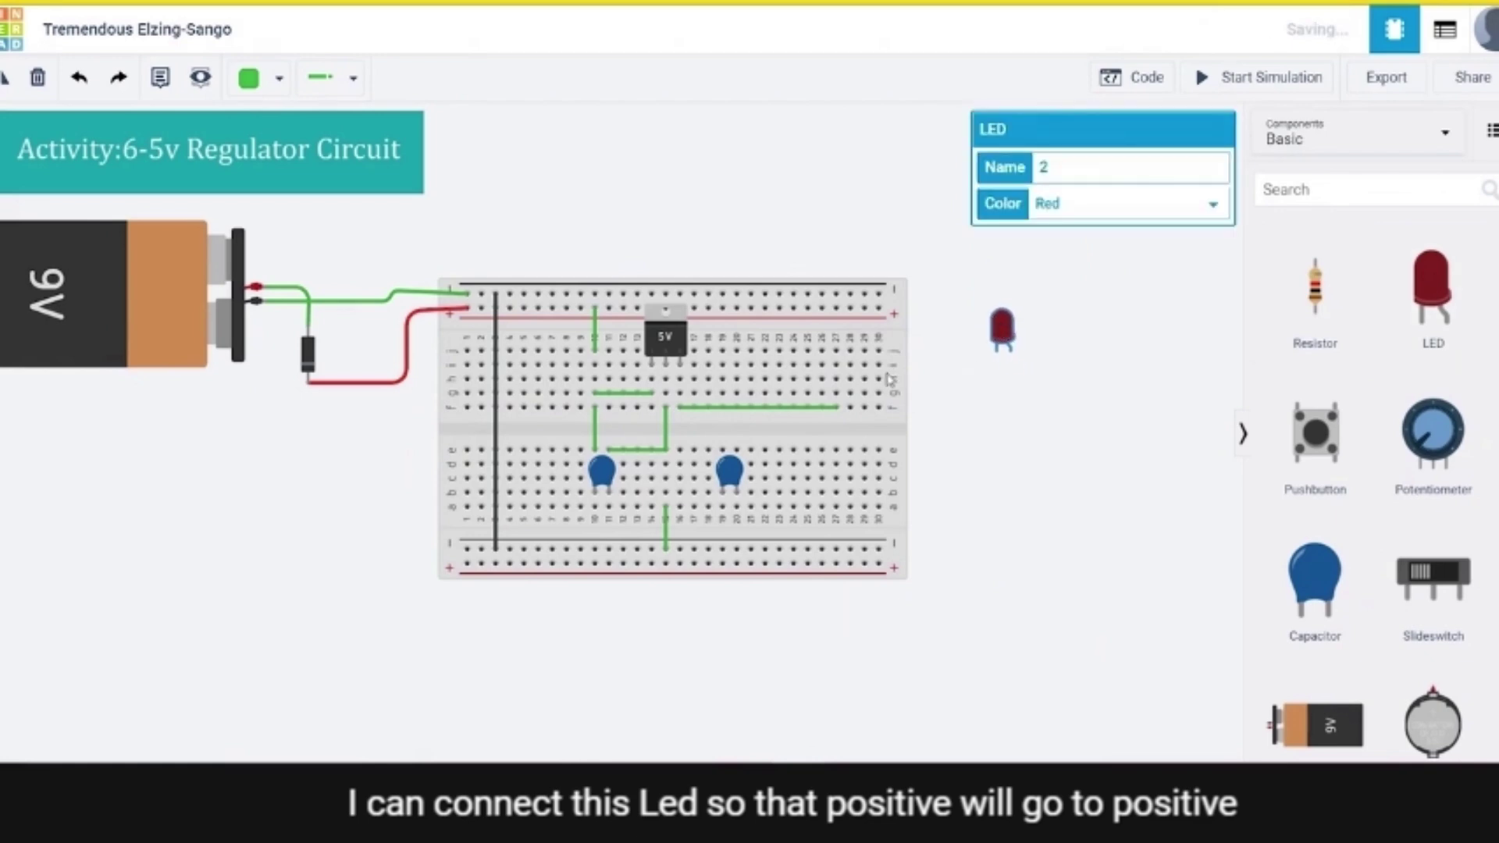
pyautogui.click(836, 380)
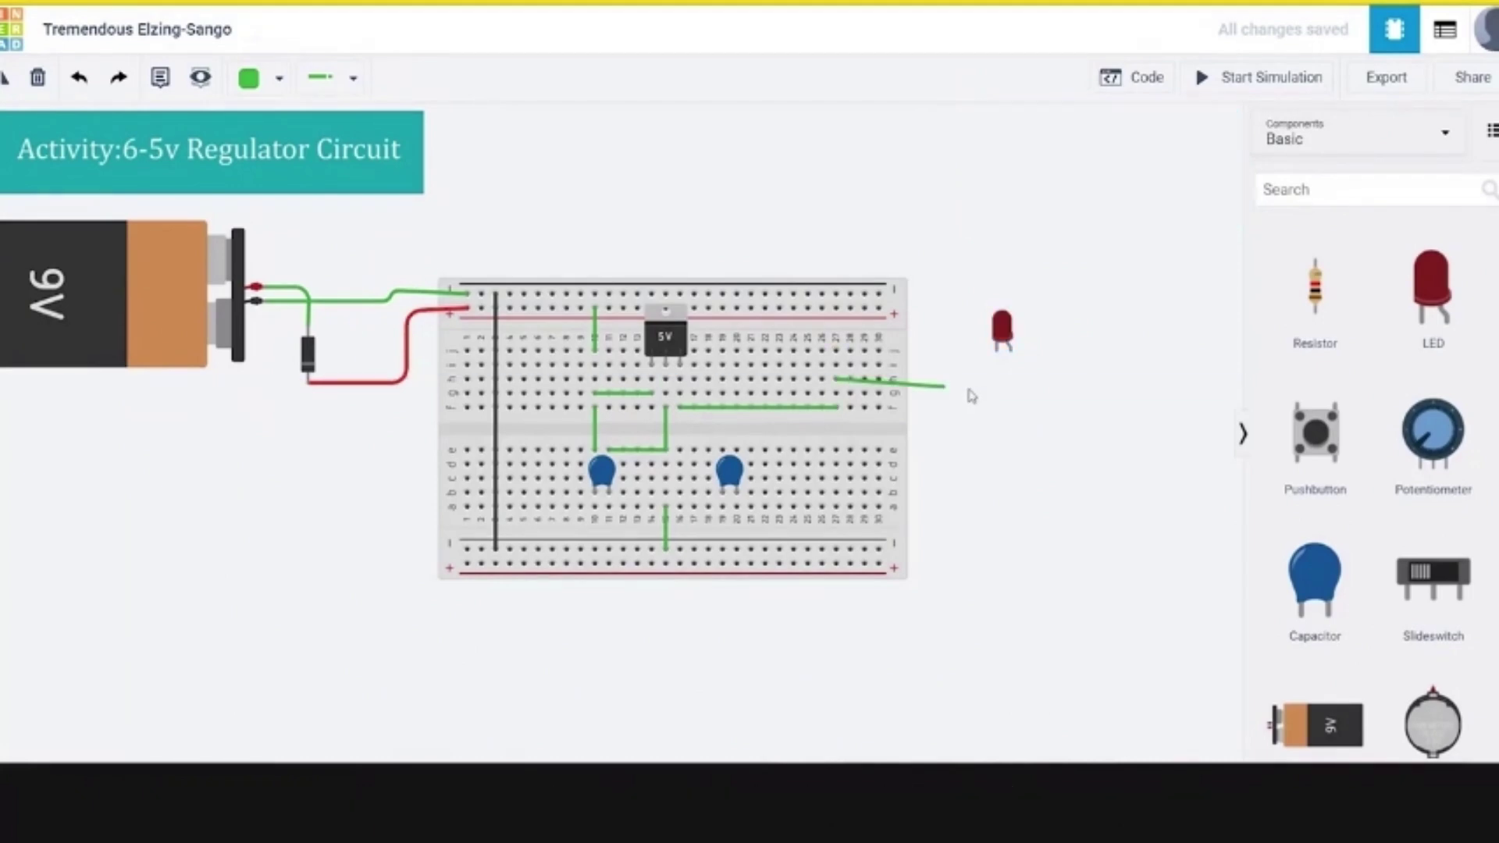
pyautogui.click(1011, 350)
# - Attach a resistor to the LED's cathode and wire its free terminal to the lower negative rail near column 29
pyautogui.moveTo(1317, 303); pyautogui.dragTo(993, 402)
pyautogui.moveTo(1000, 398); pyautogui.dragTo(995, 412)
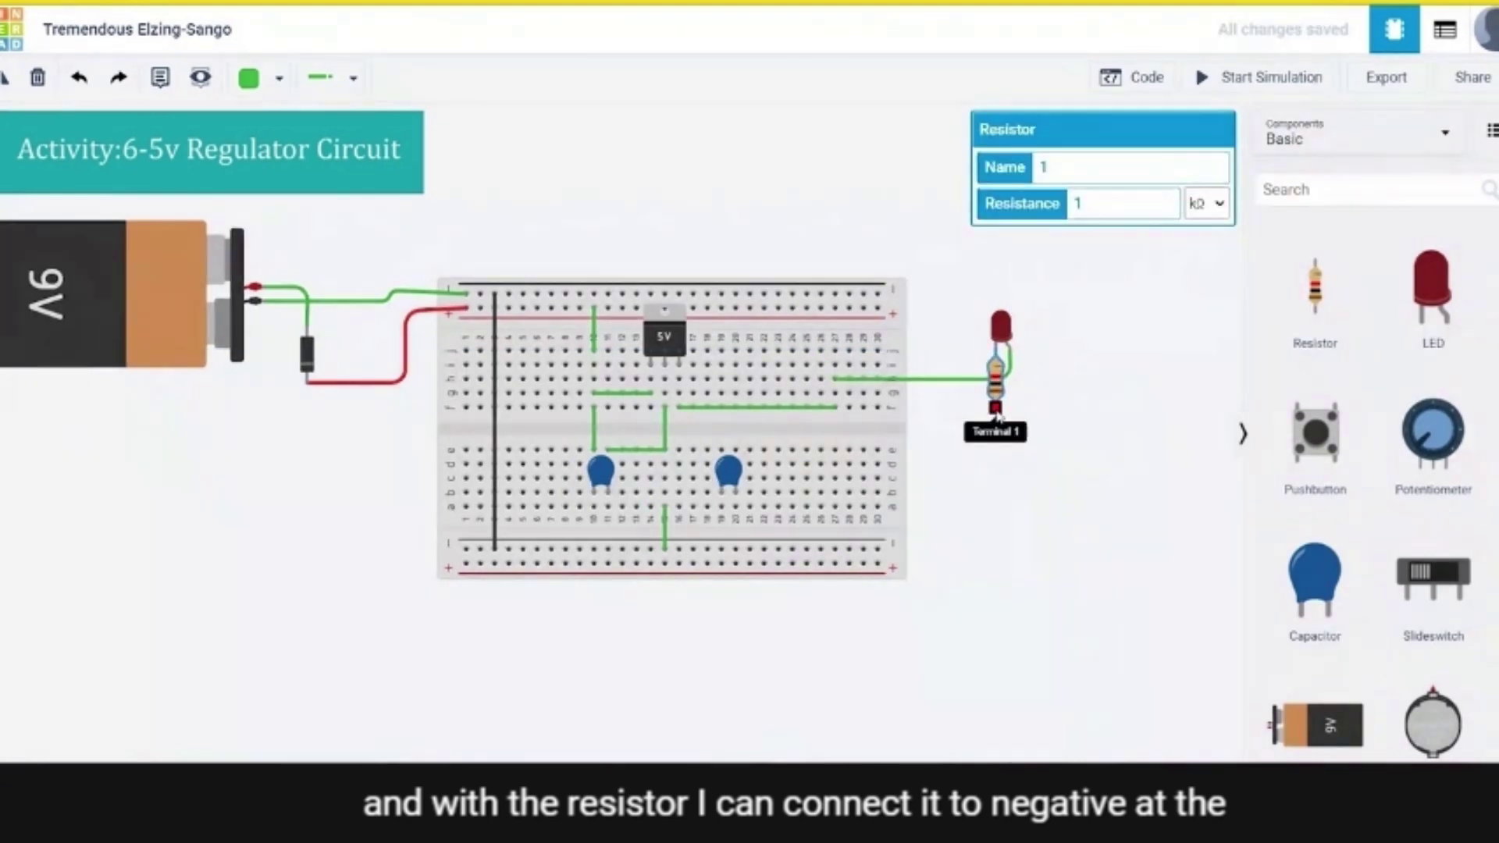
pyautogui.click(997, 413)
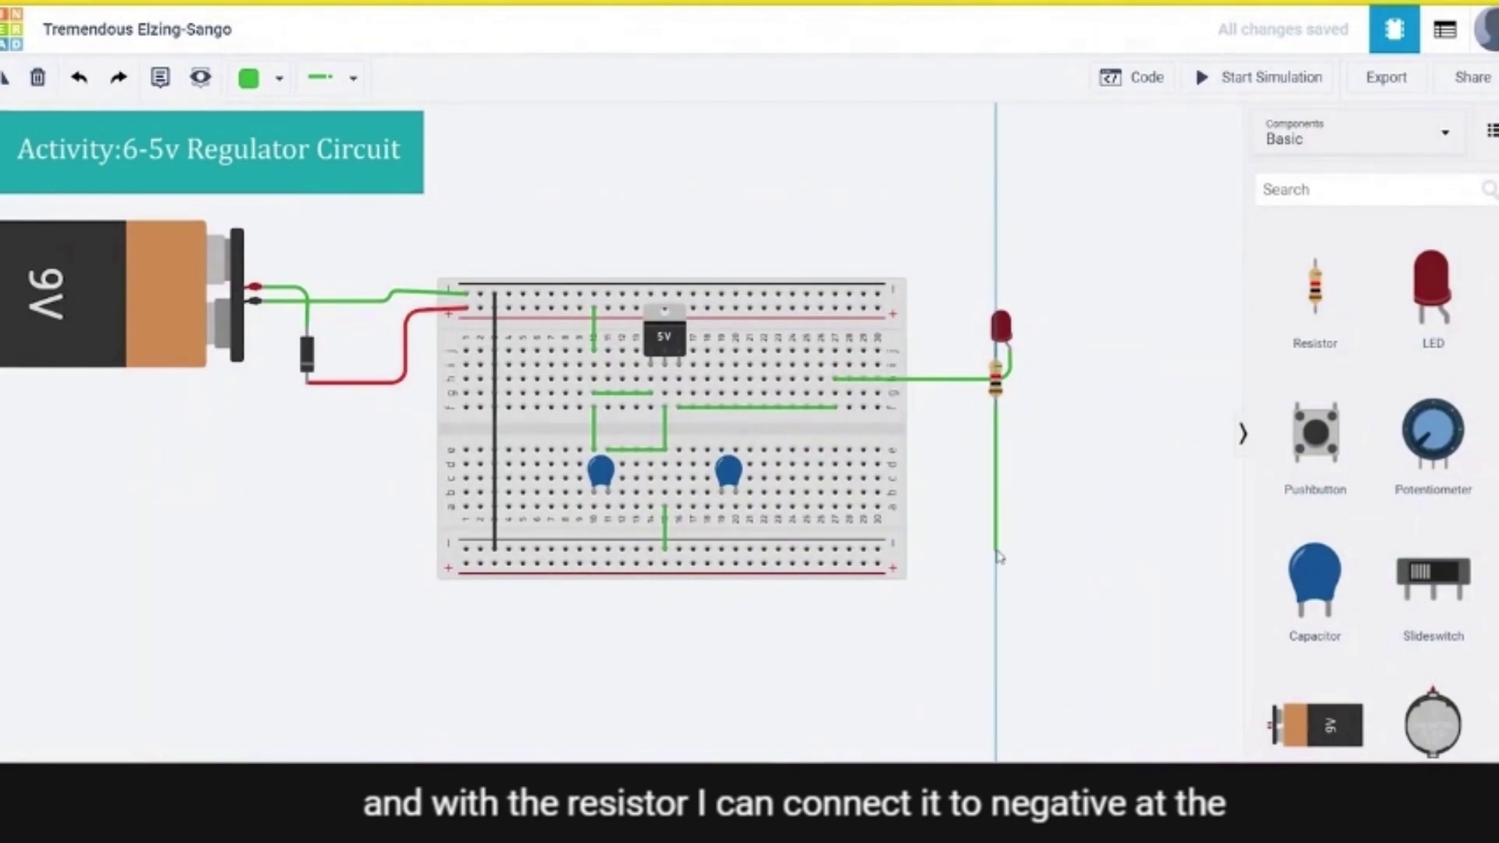
pyautogui.click(996, 545)
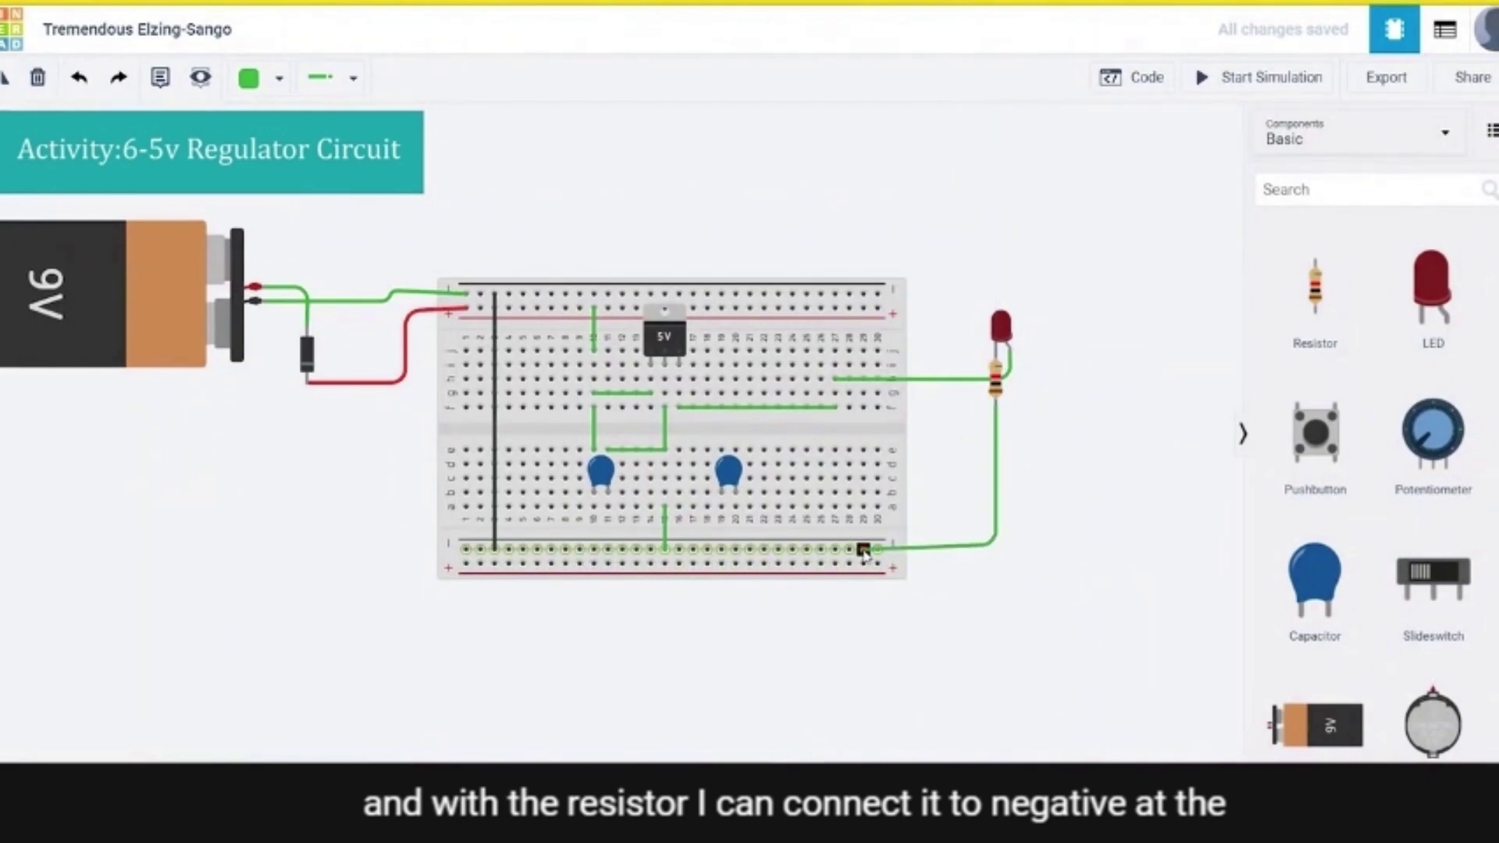
pyautogui.click(864, 551)
pyautogui.click(1128, 291)
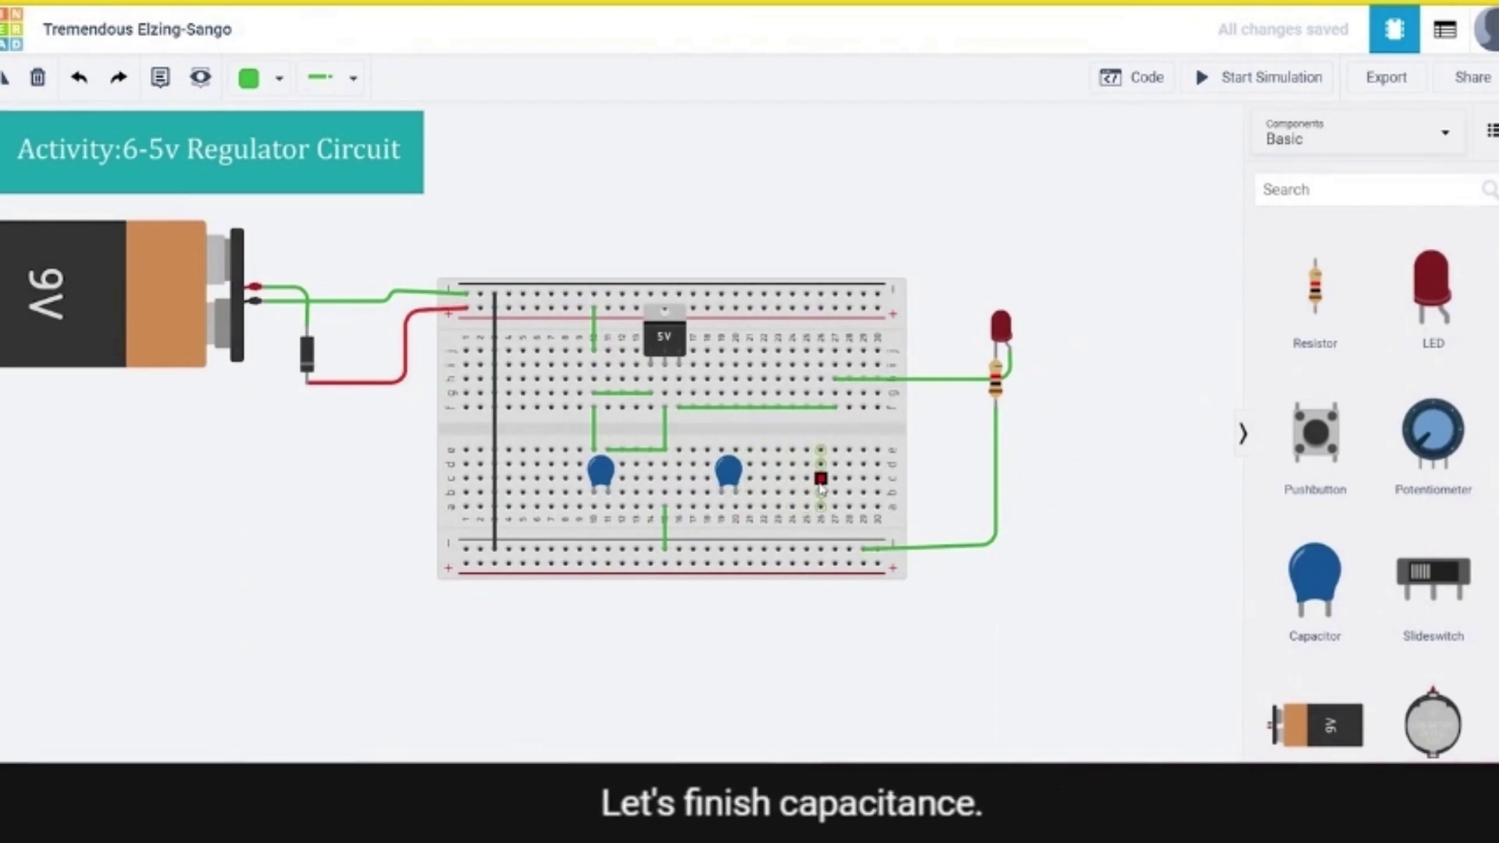
# - Wire the right capacitor's column 19 pin along row b to column 15, and its column 20 pin across row h to the regulator's output in column 16
pyautogui.click(722, 493)
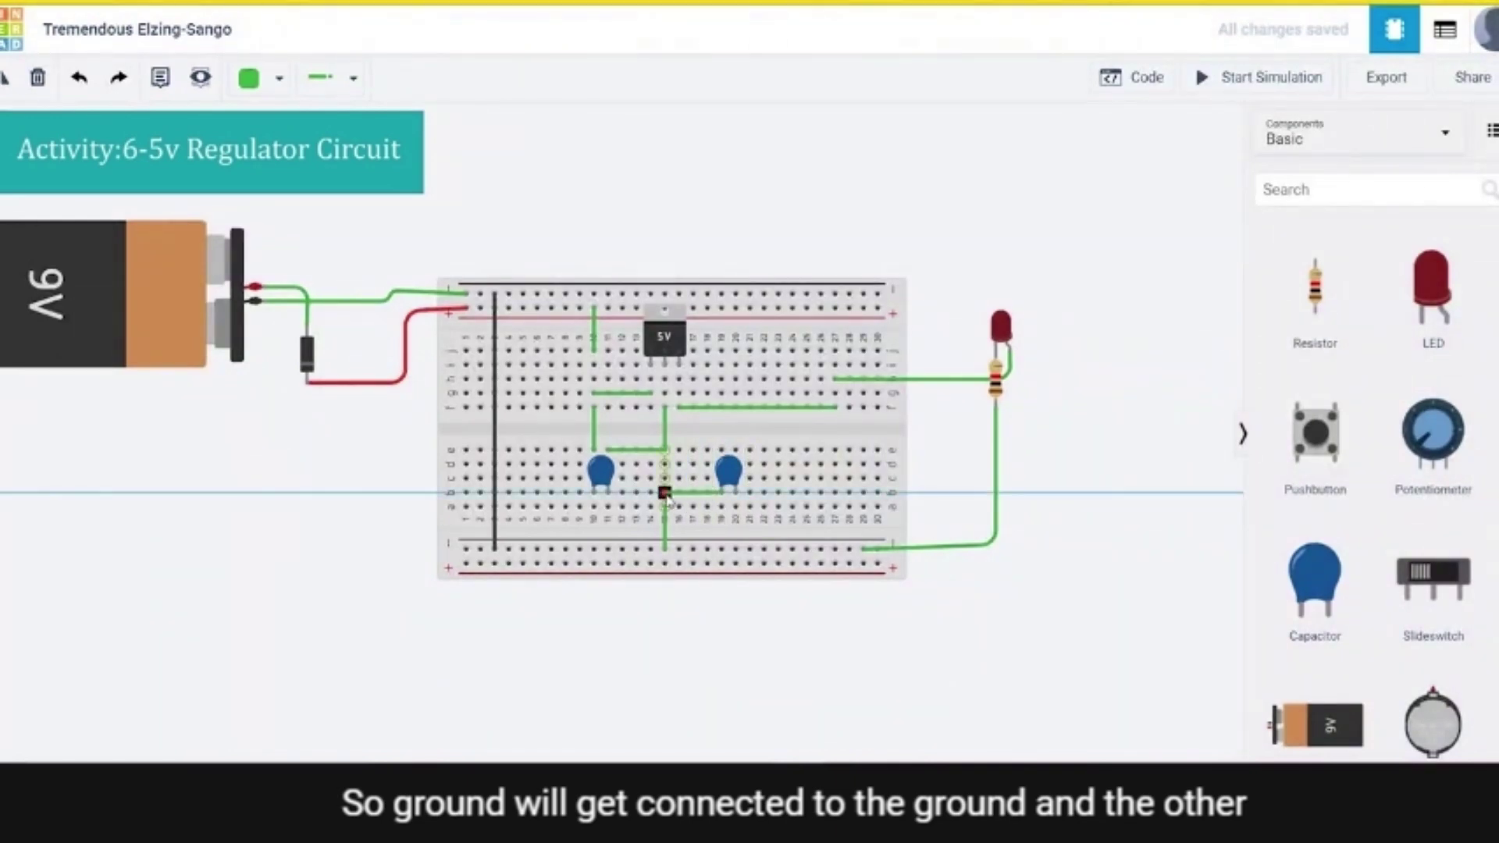
pyautogui.click(665, 492)
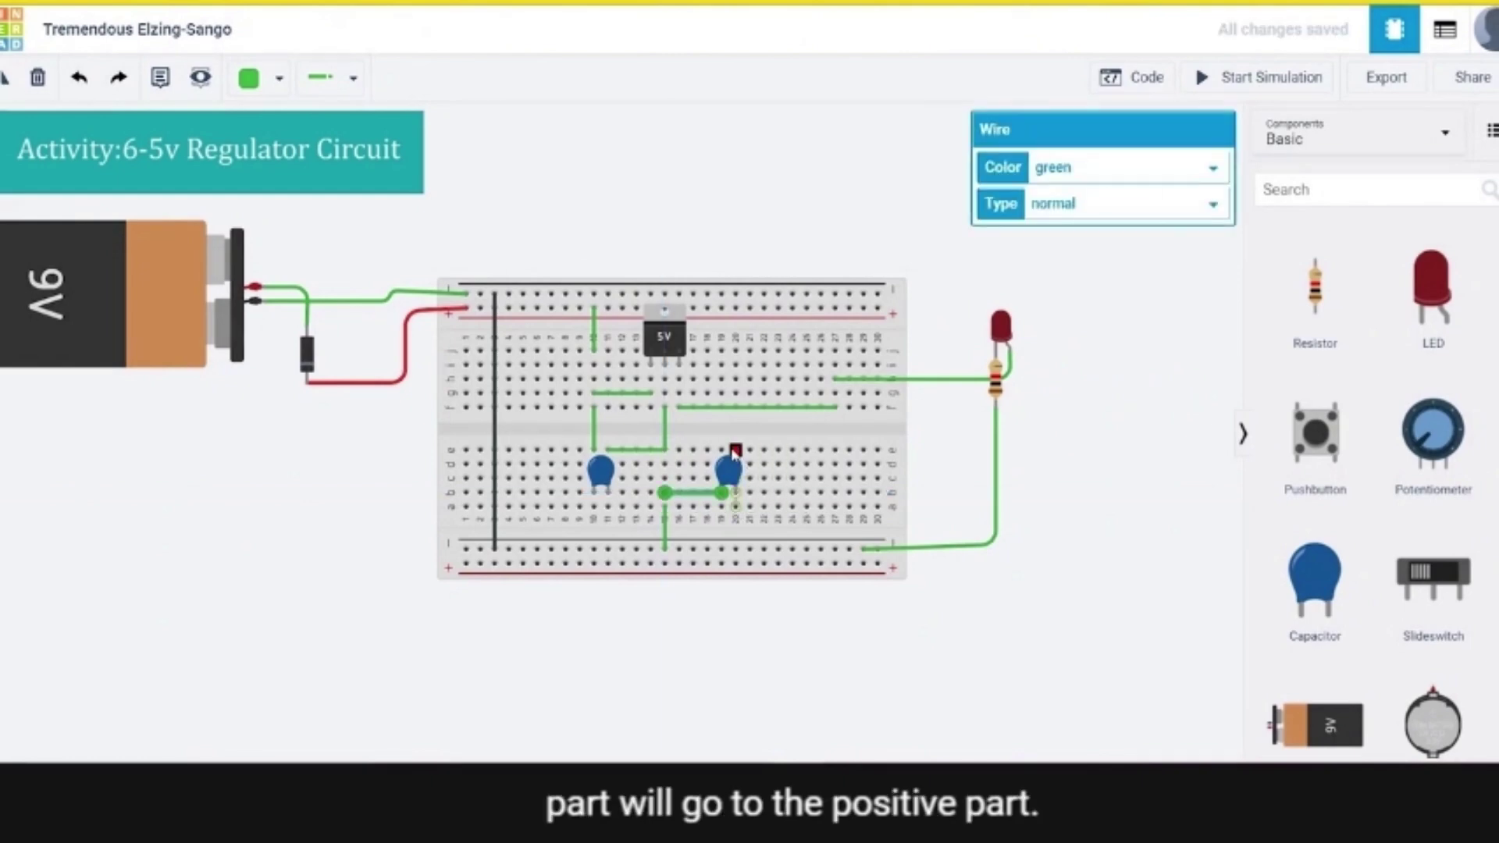
pyautogui.click(735, 451)
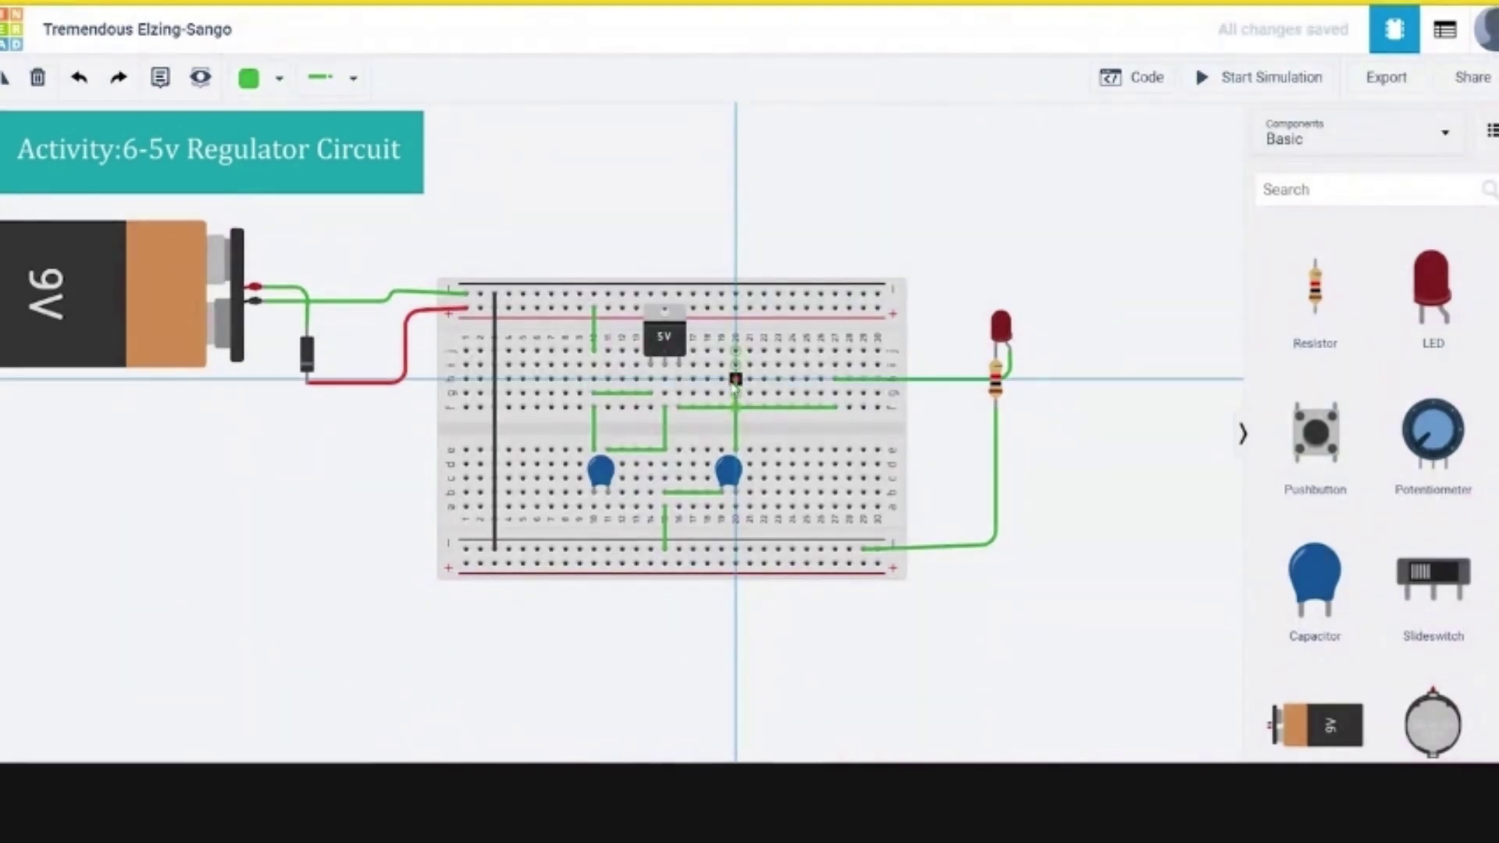
pyautogui.click(736, 380)
pyautogui.click(678, 379)
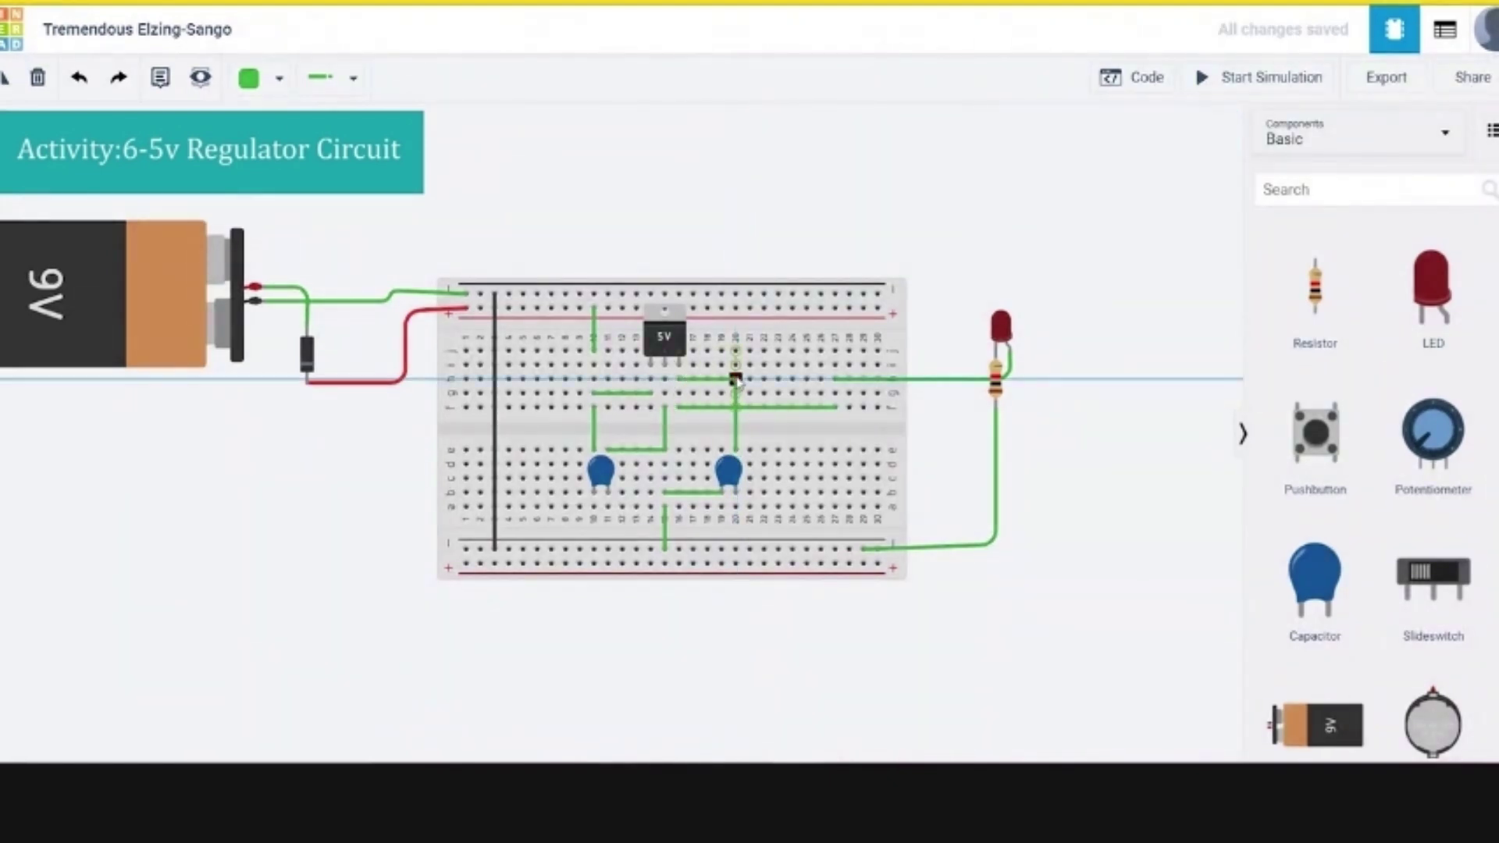
pyautogui.click(735, 380)
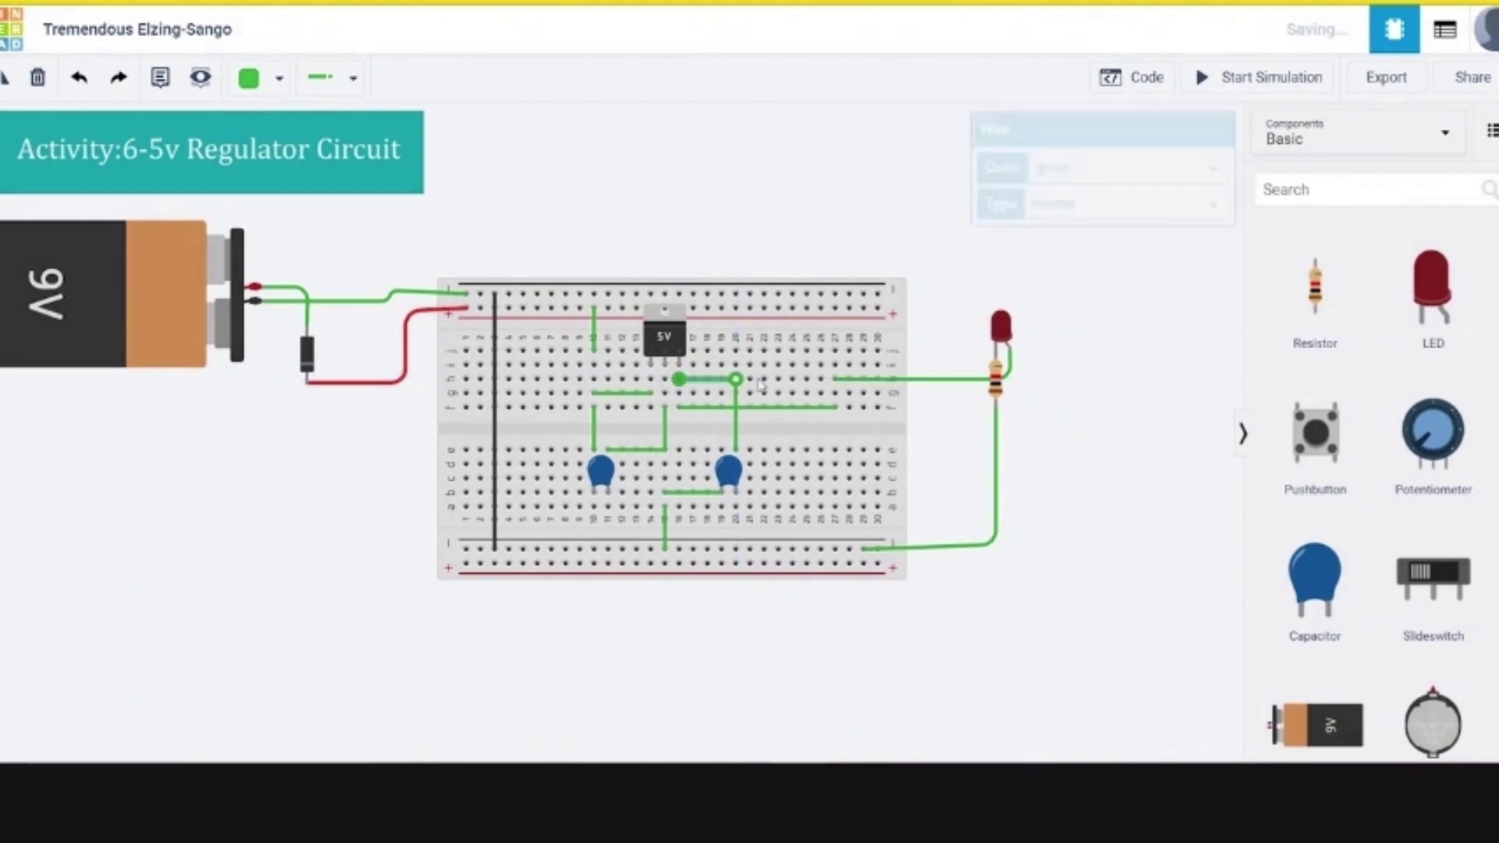
pyautogui.click(910, 226)
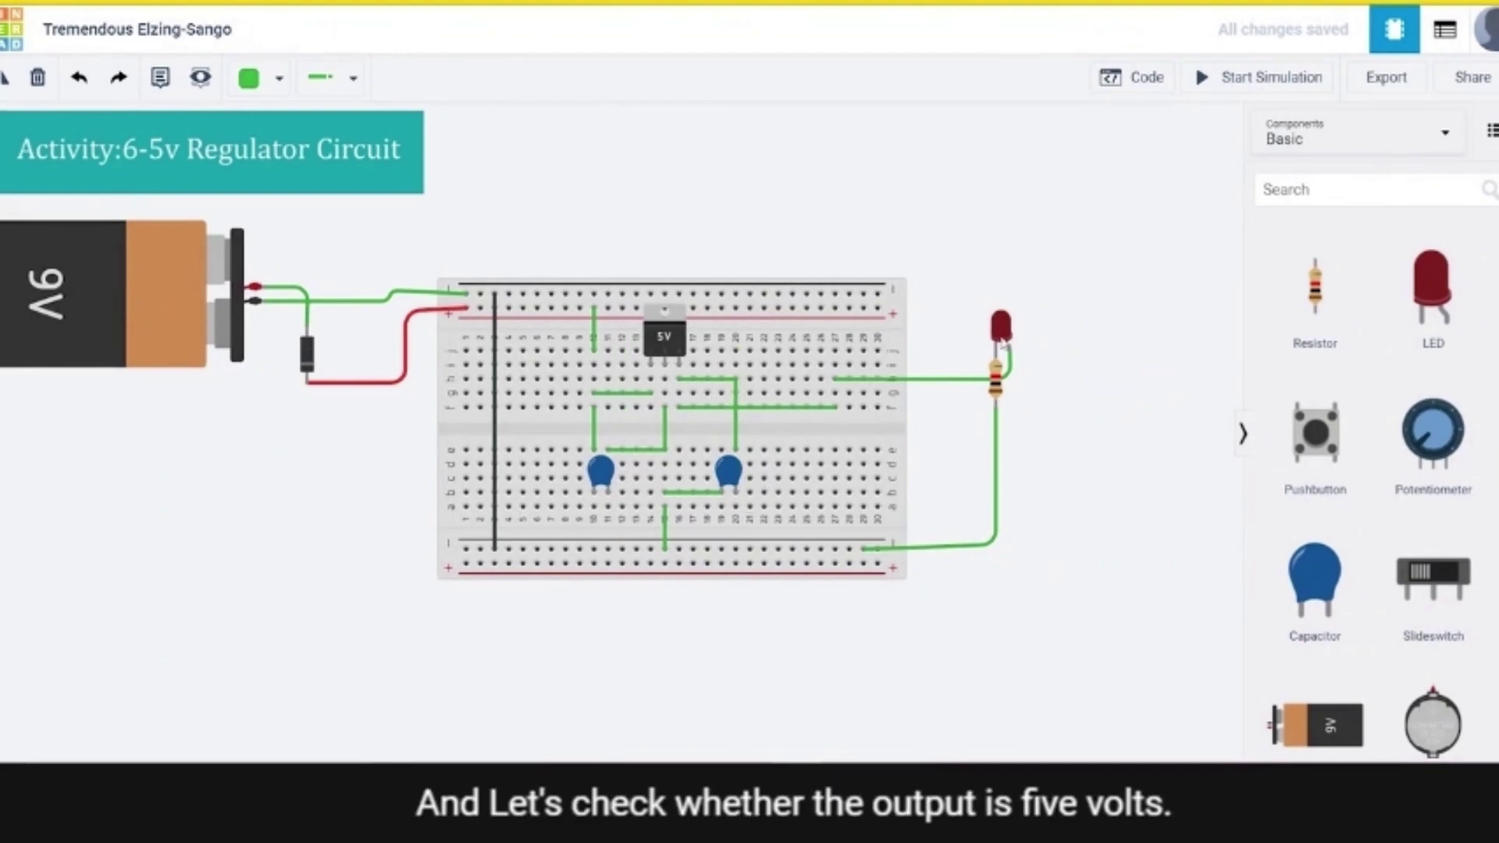
# - Run the simulation to check whether the LED lights
pyautogui.click(1219, 76)
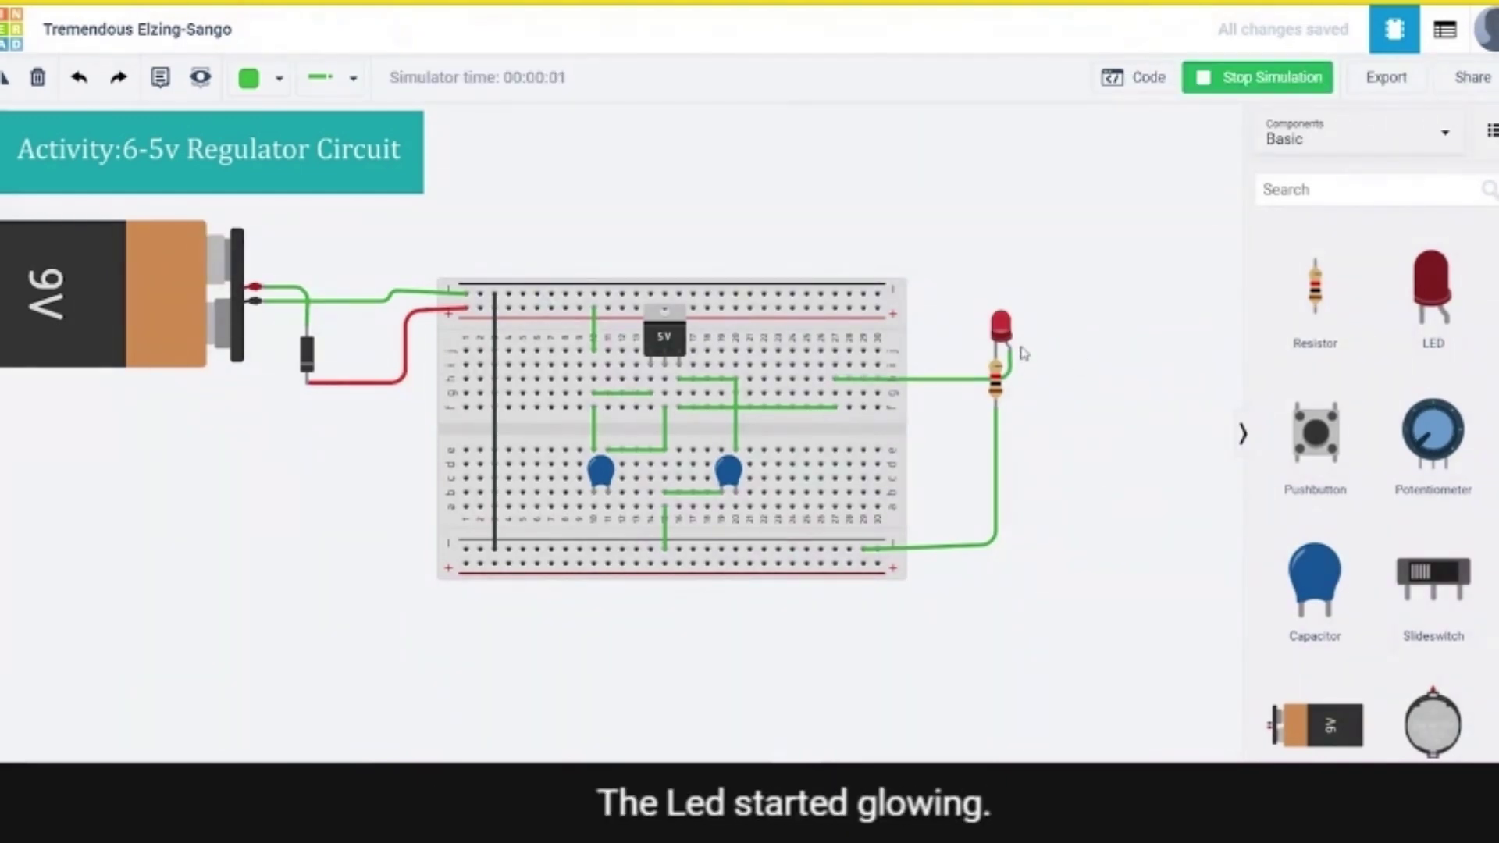
pyautogui.scroll(1, 1031, 355)
pyautogui.scroll(-1, 1031, 355)
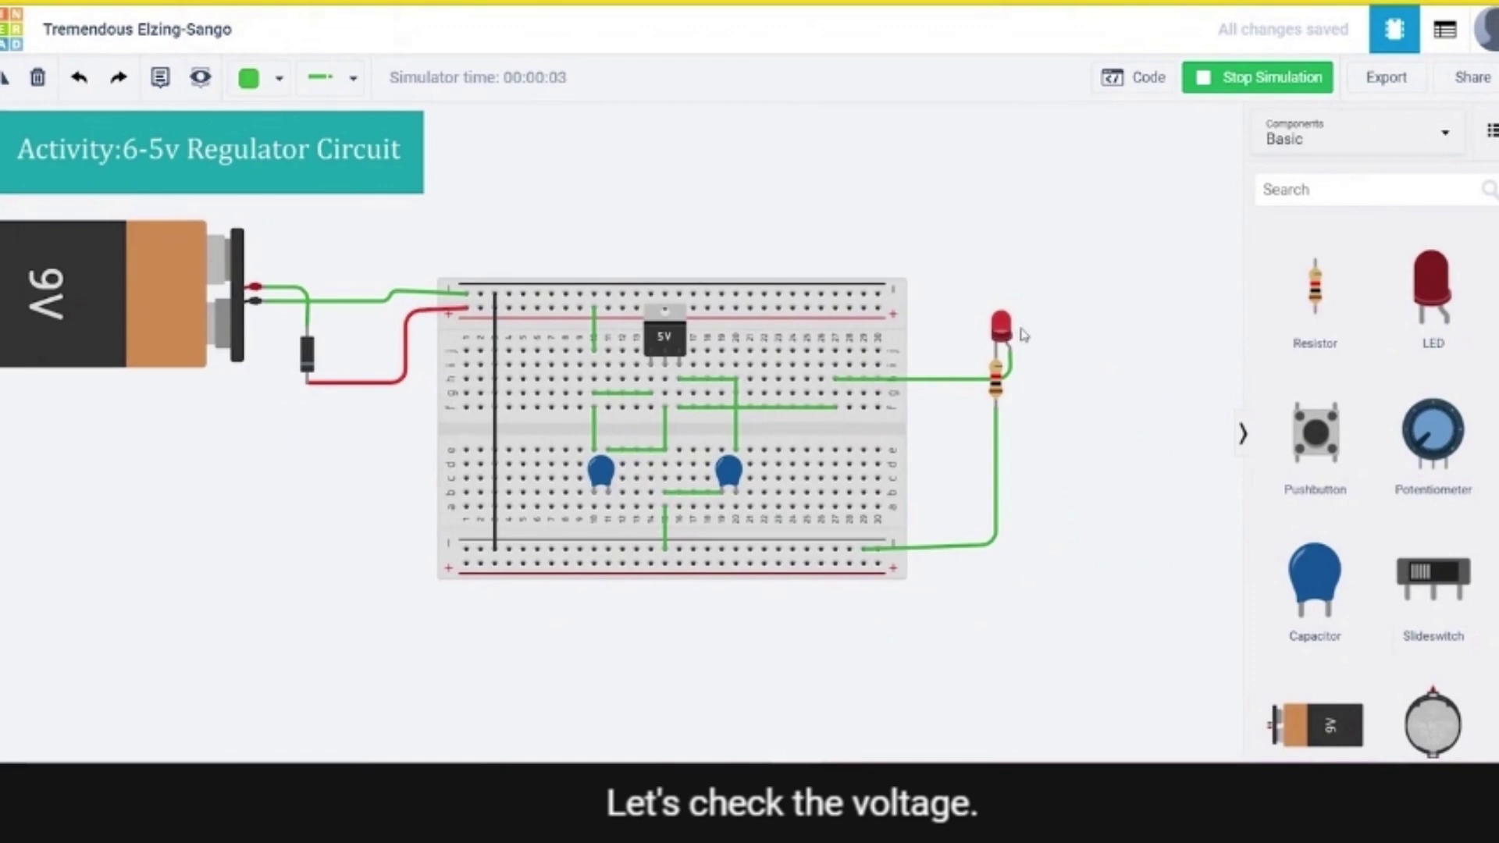
# - Search the components for "multi" and place two multimeters above the breadboard, one near the battery and one near the LED
pyautogui.click(1315, 192)
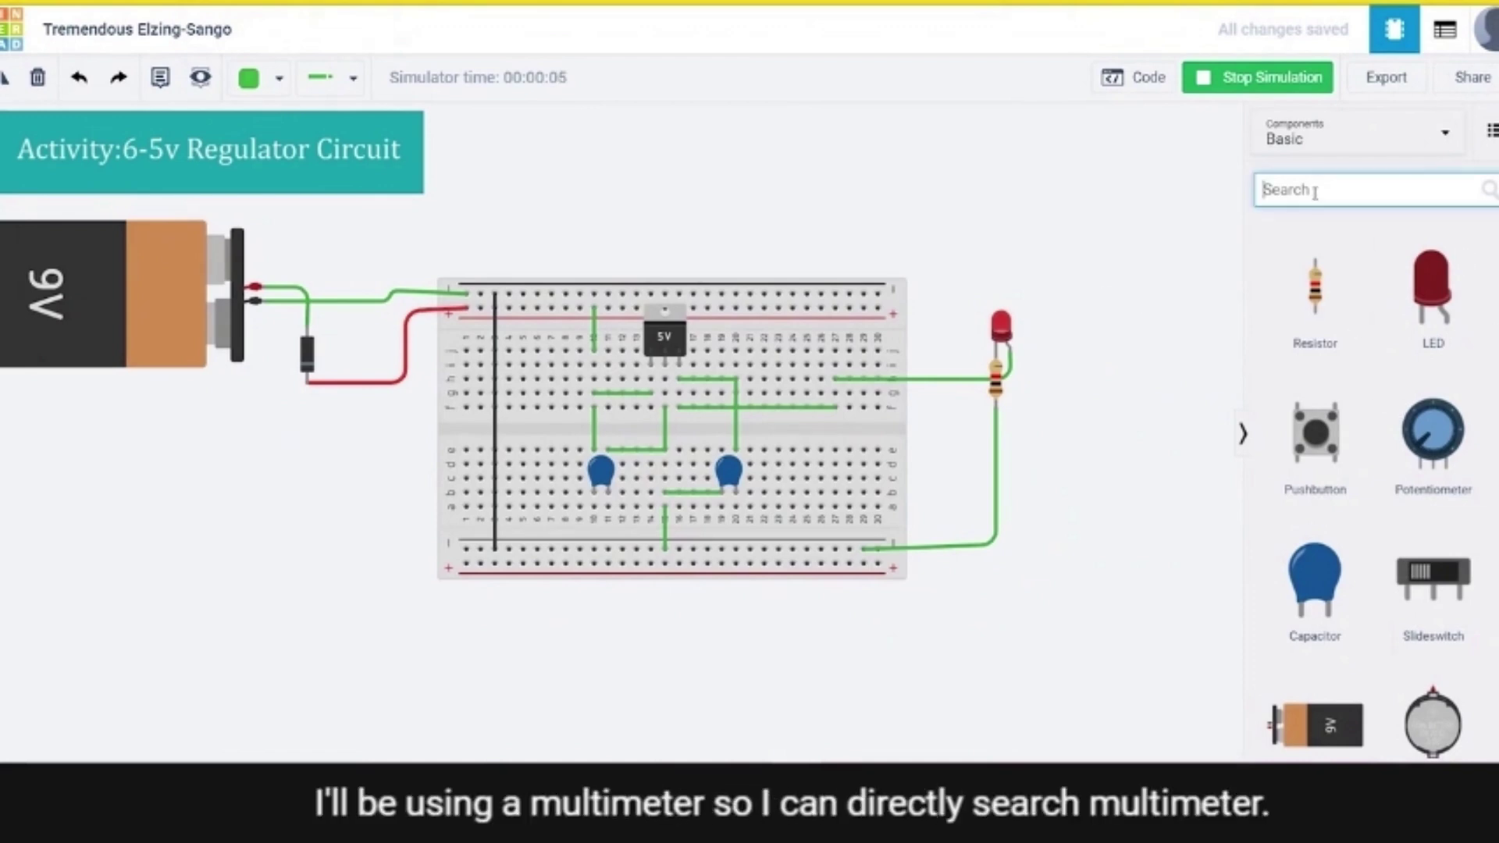
pyautogui.write('multi')
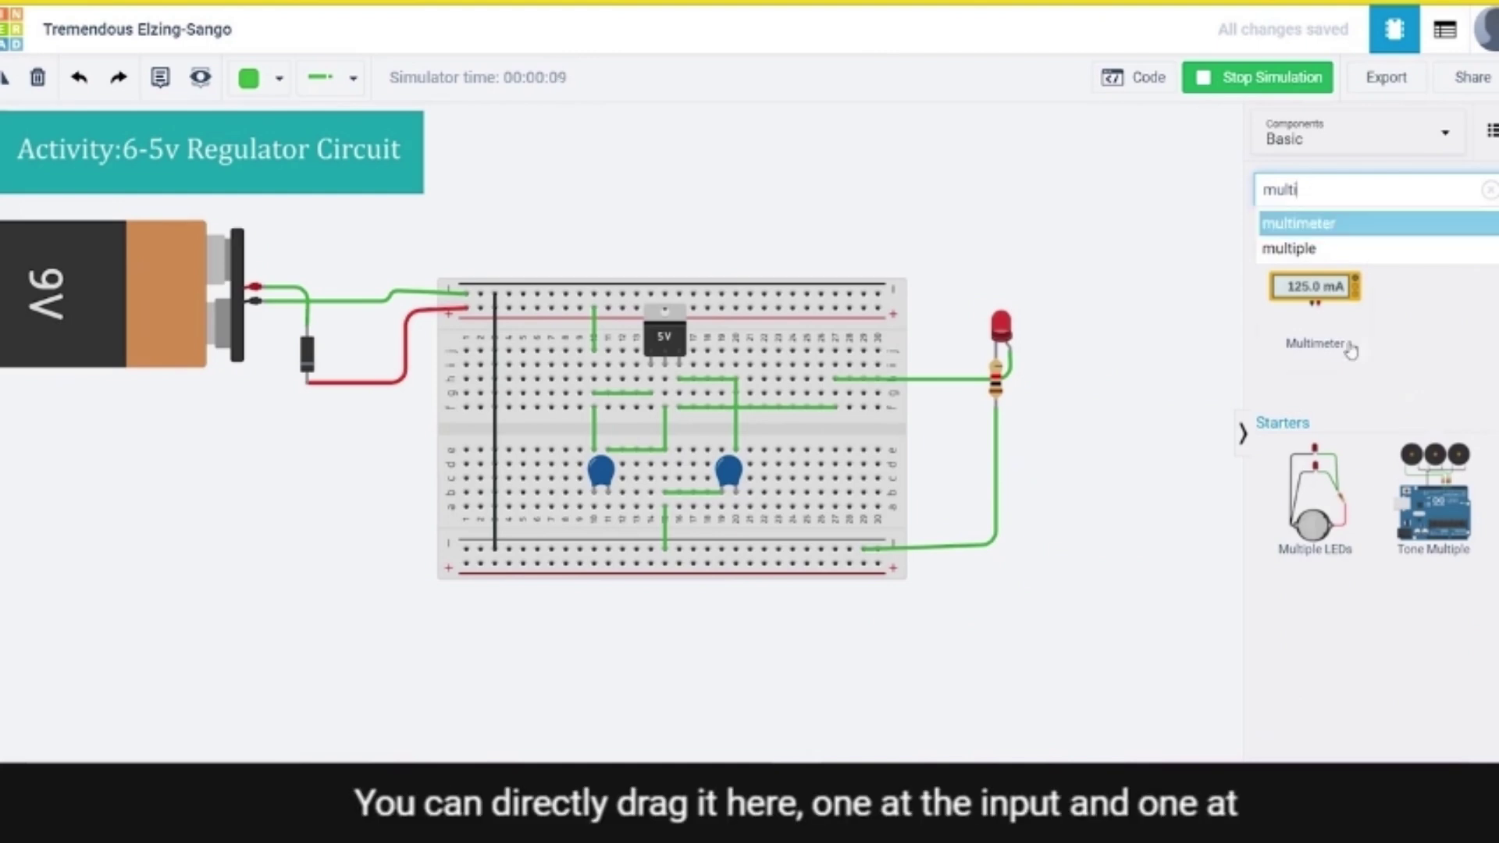
pyautogui.moveTo(1315, 289); pyautogui.dragTo(951, 164)
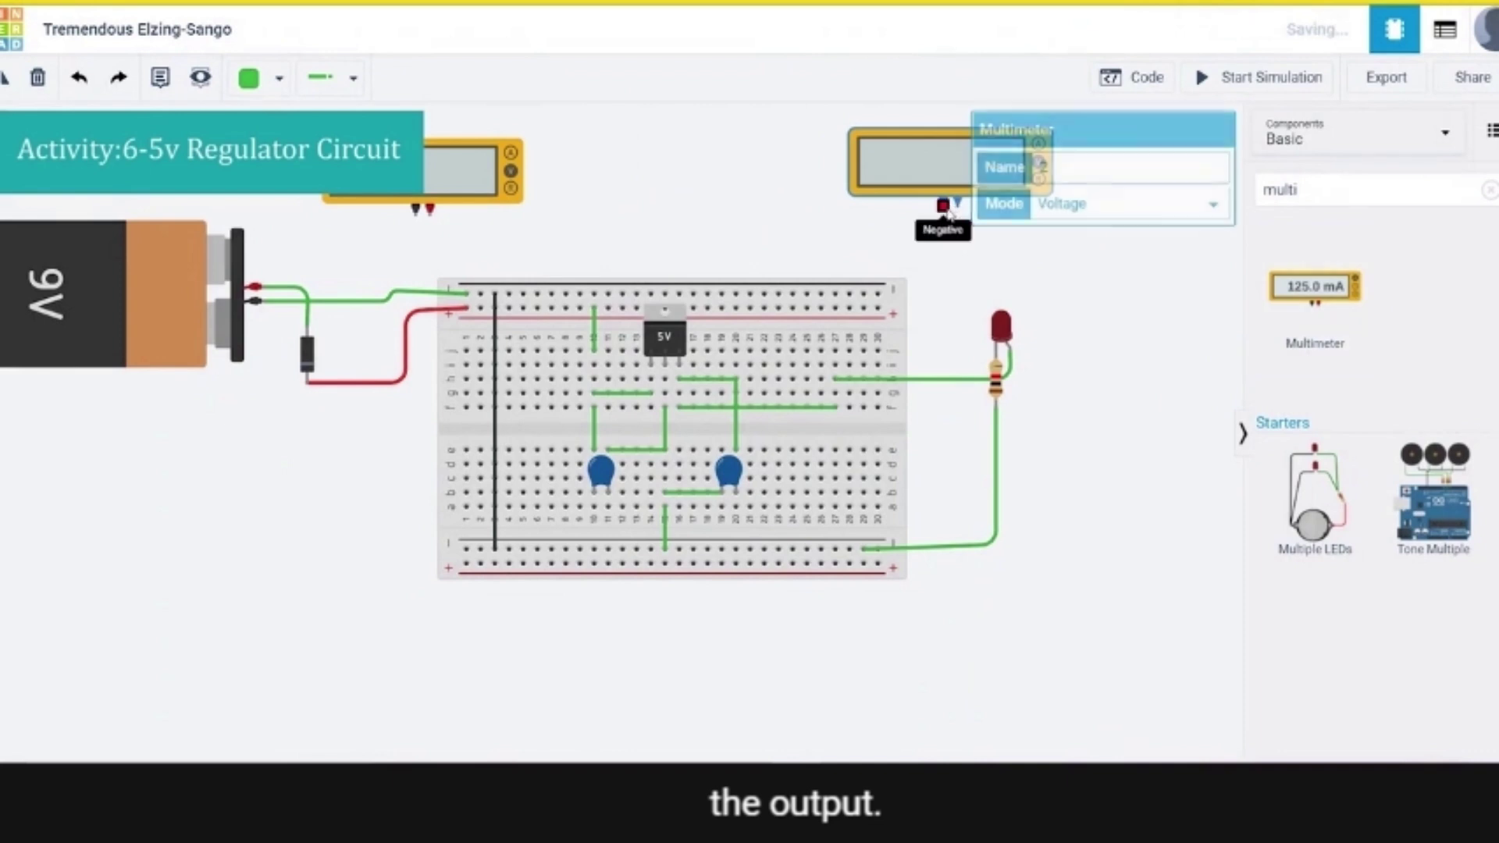
# - Connect the battery-side multimeter's positive and negative probes to the matching upper rails, and simulate to measure the input voltage
pyautogui.click(430, 214)
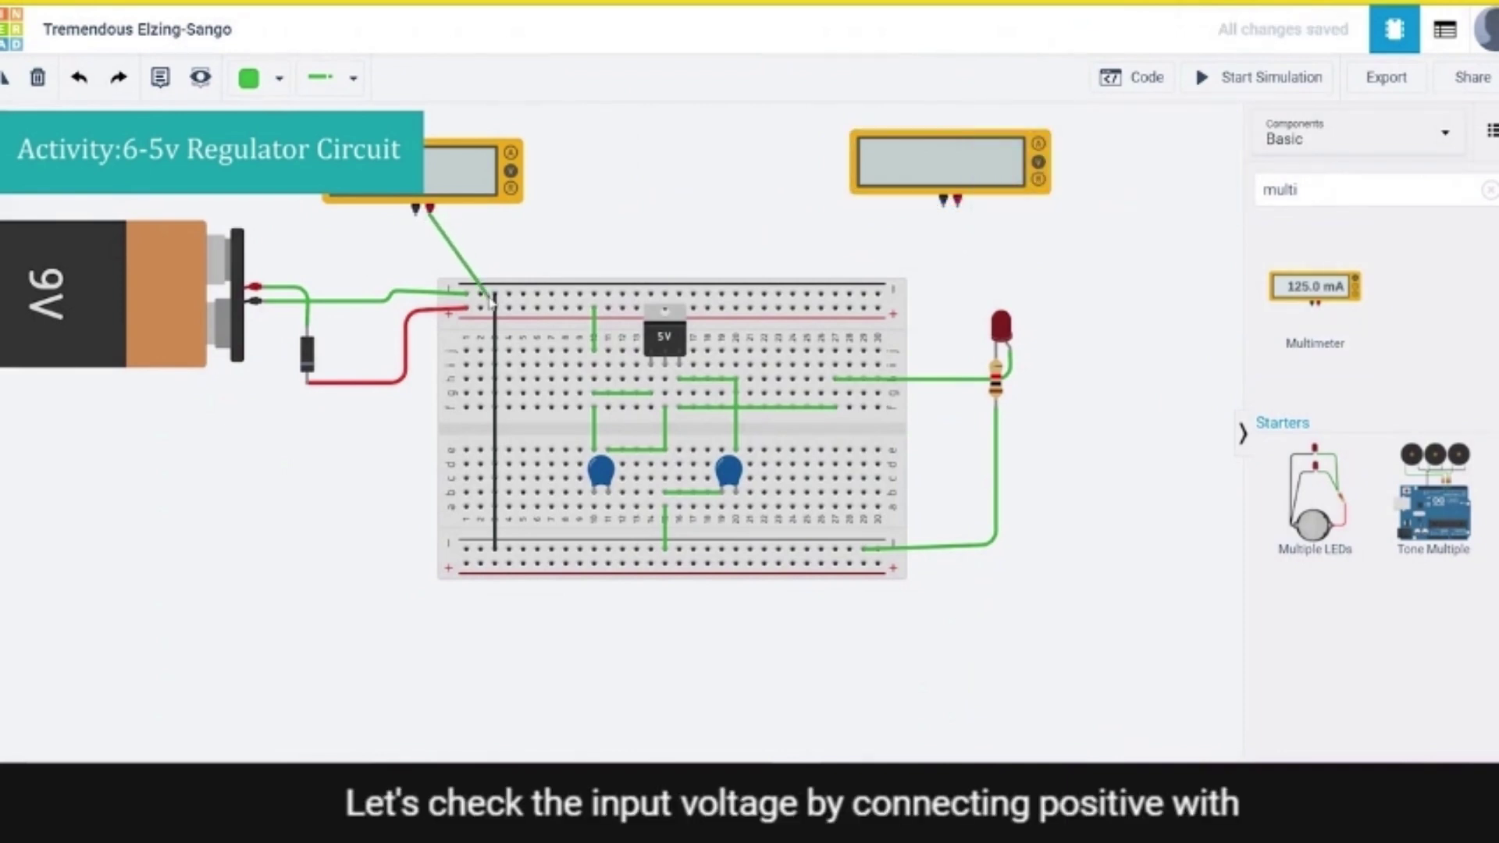
pyautogui.click(479, 309)
pyautogui.click(479, 309)
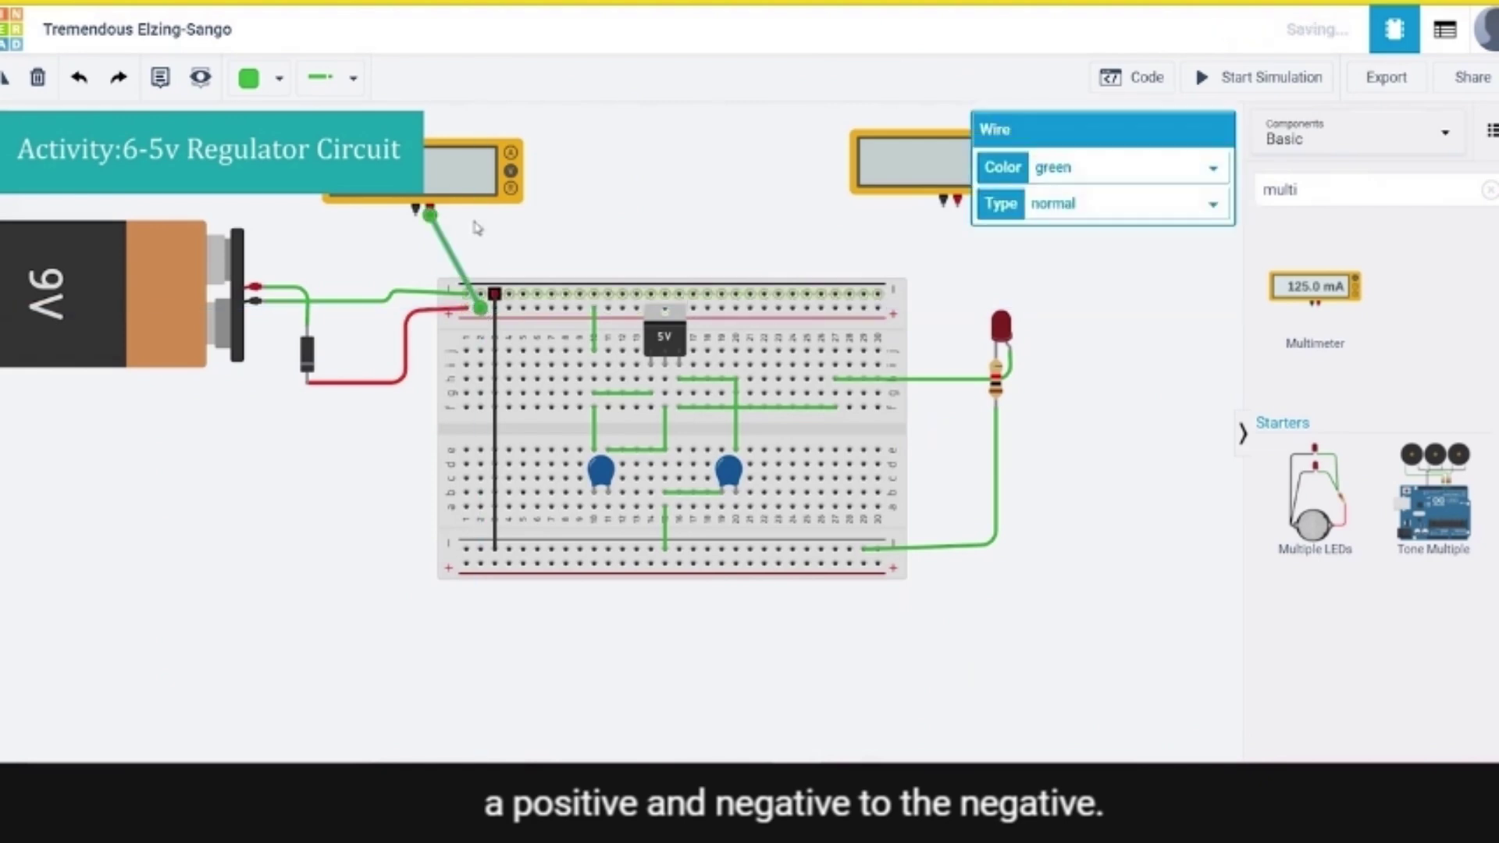
pyautogui.click(416, 215)
pyautogui.click(484, 294)
pyautogui.click(559, 245)
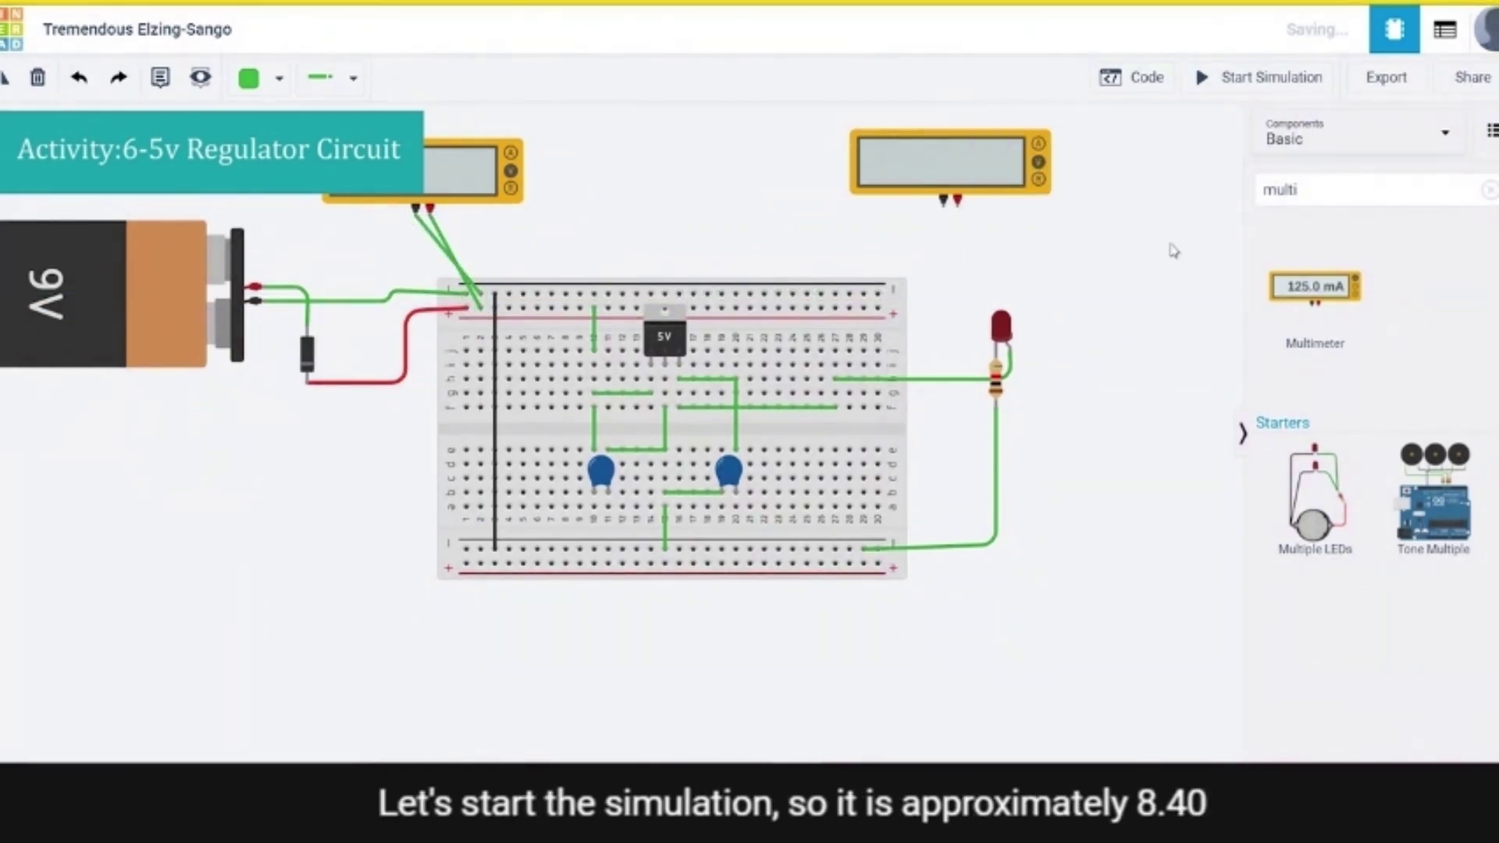
pyautogui.click(1259, 82)
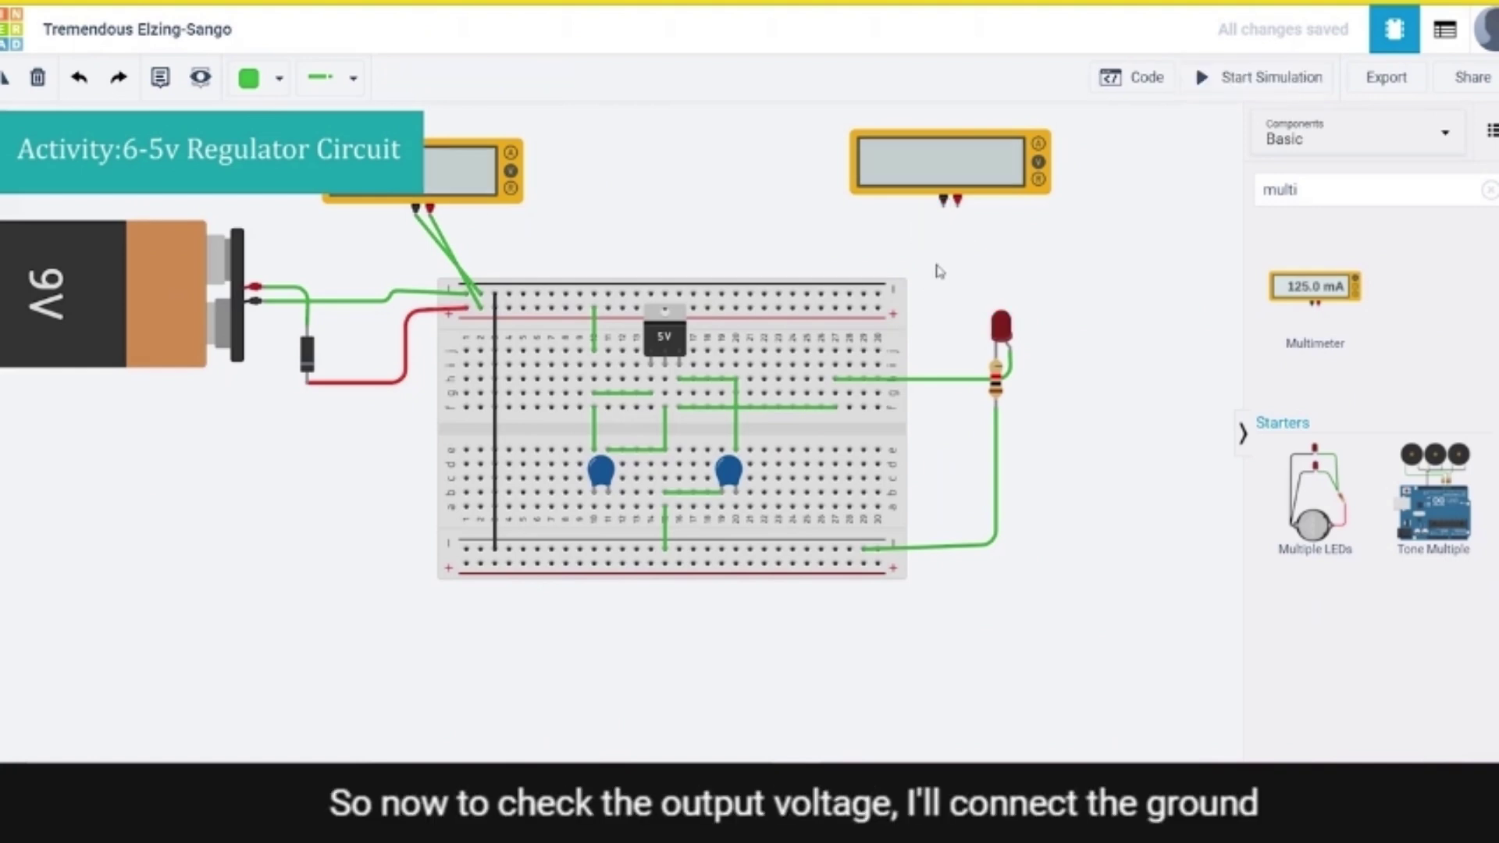
# - Connect the LED-side multimeter's negative probe to the upper negative rail near column 30 and its positive probe to column 27 in row i
pyautogui.click(943, 206)
pyautogui.click(821, 478)
pyautogui.moveTo(821, 478); pyautogui.dragTo(877, 293)
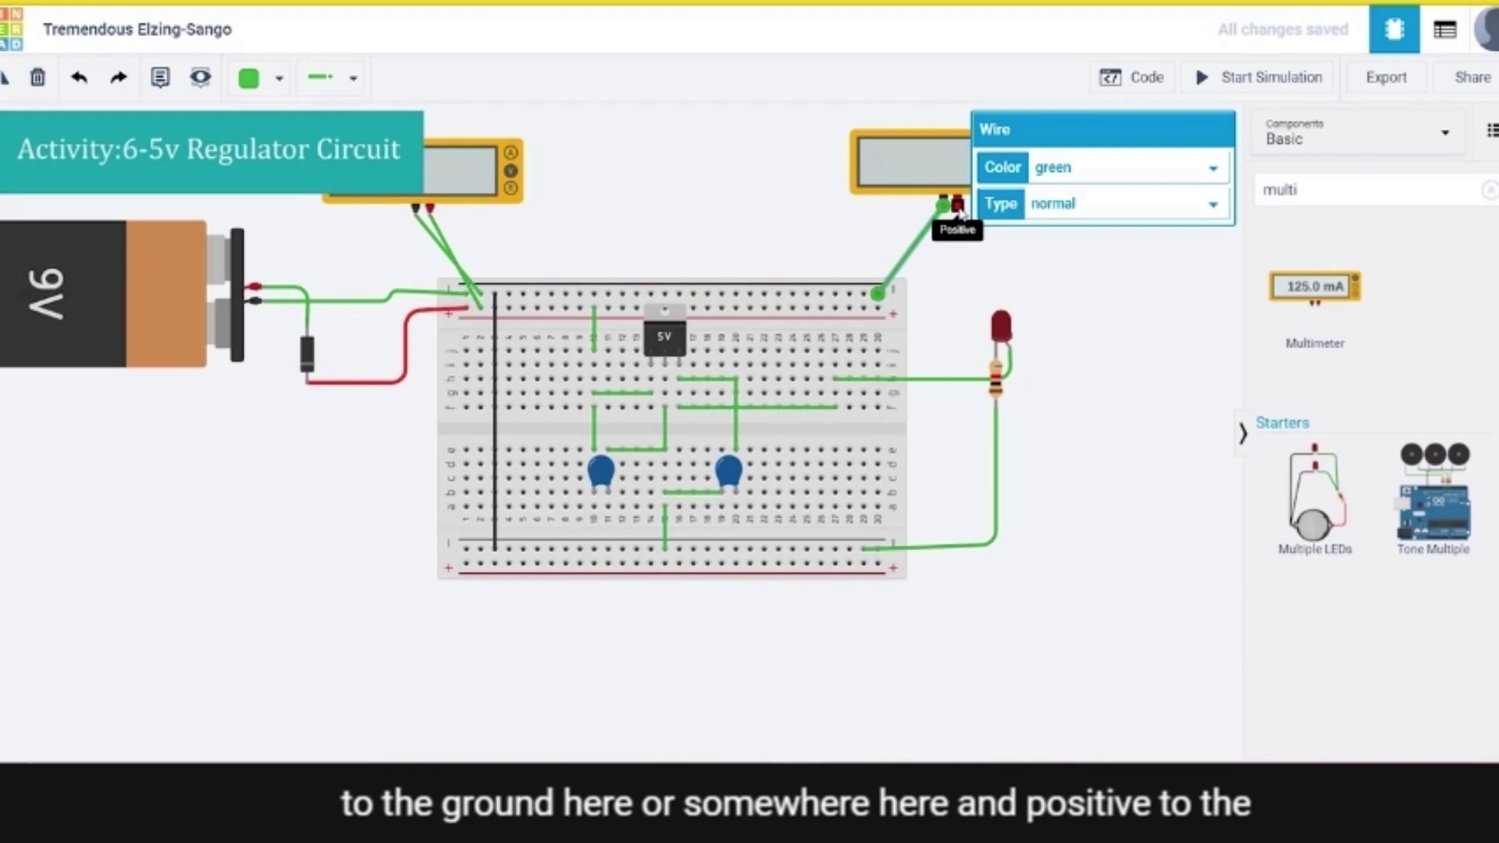
pyautogui.click(957, 207)
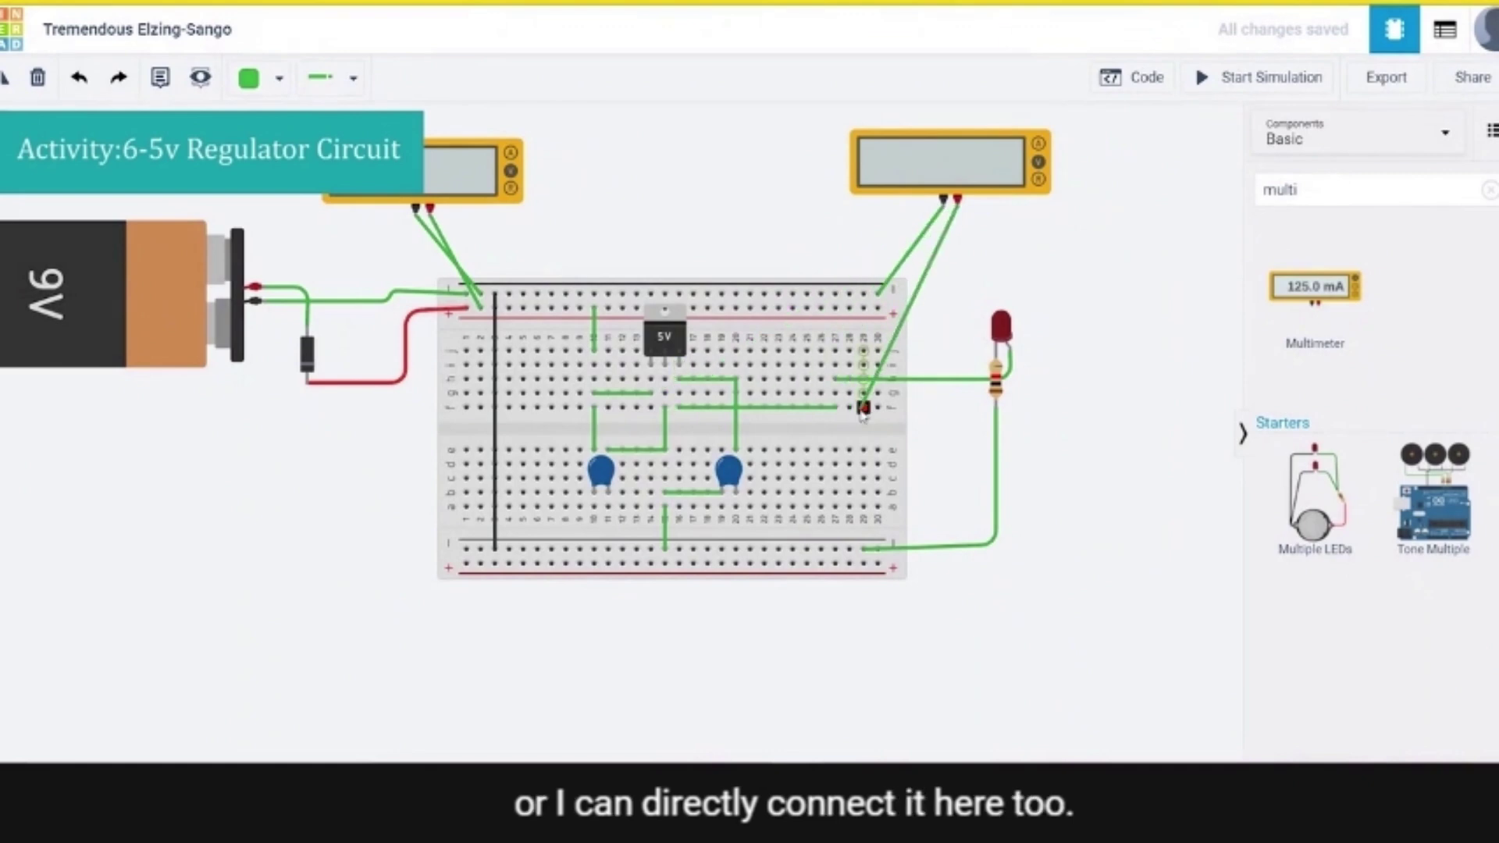
pyautogui.click(692, 392)
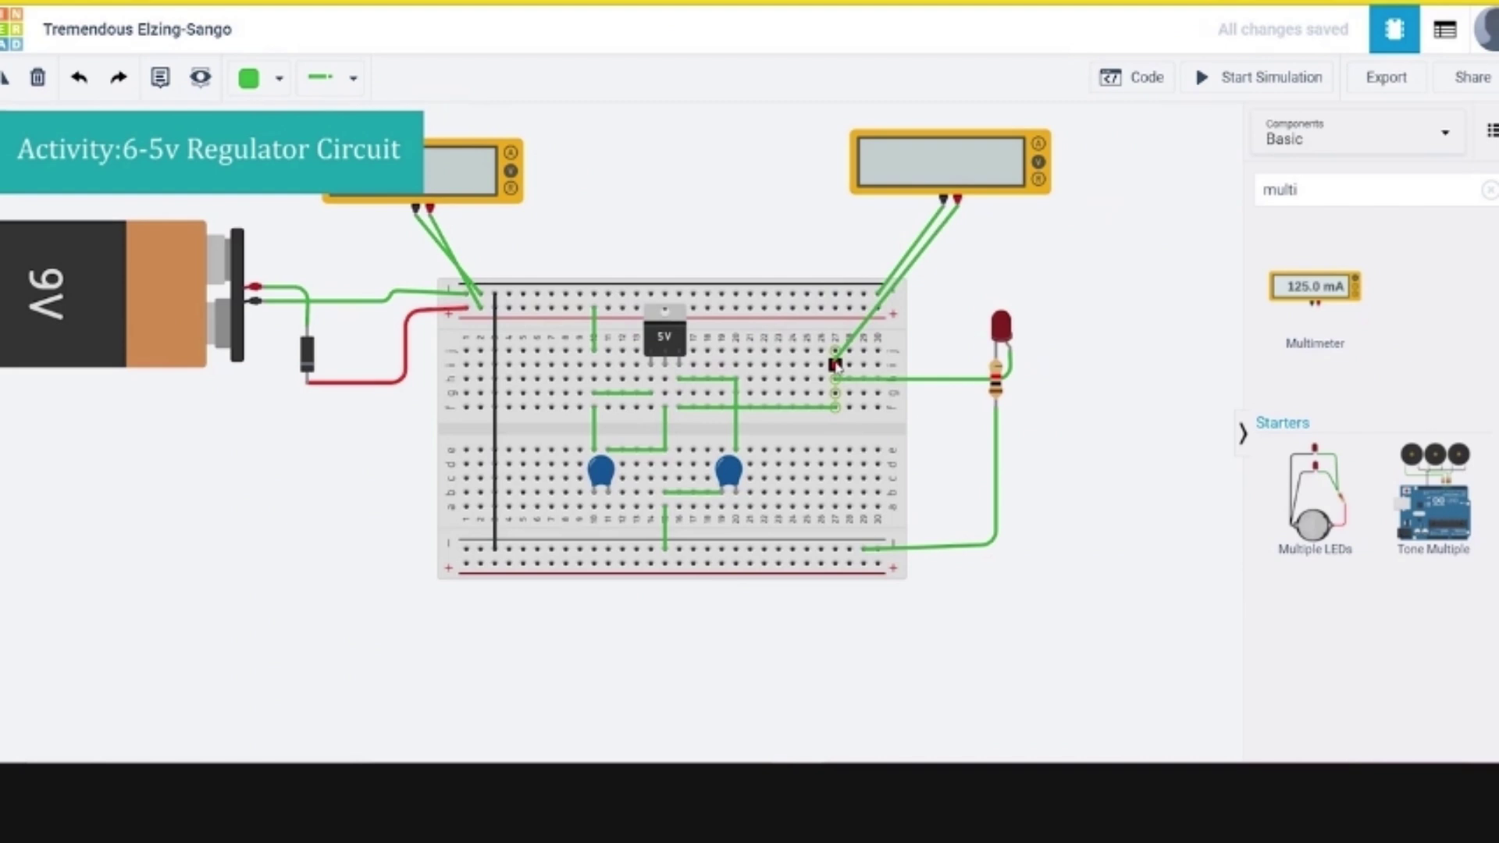
pyautogui.click(834, 365)
pyautogui.click(1082, 290)
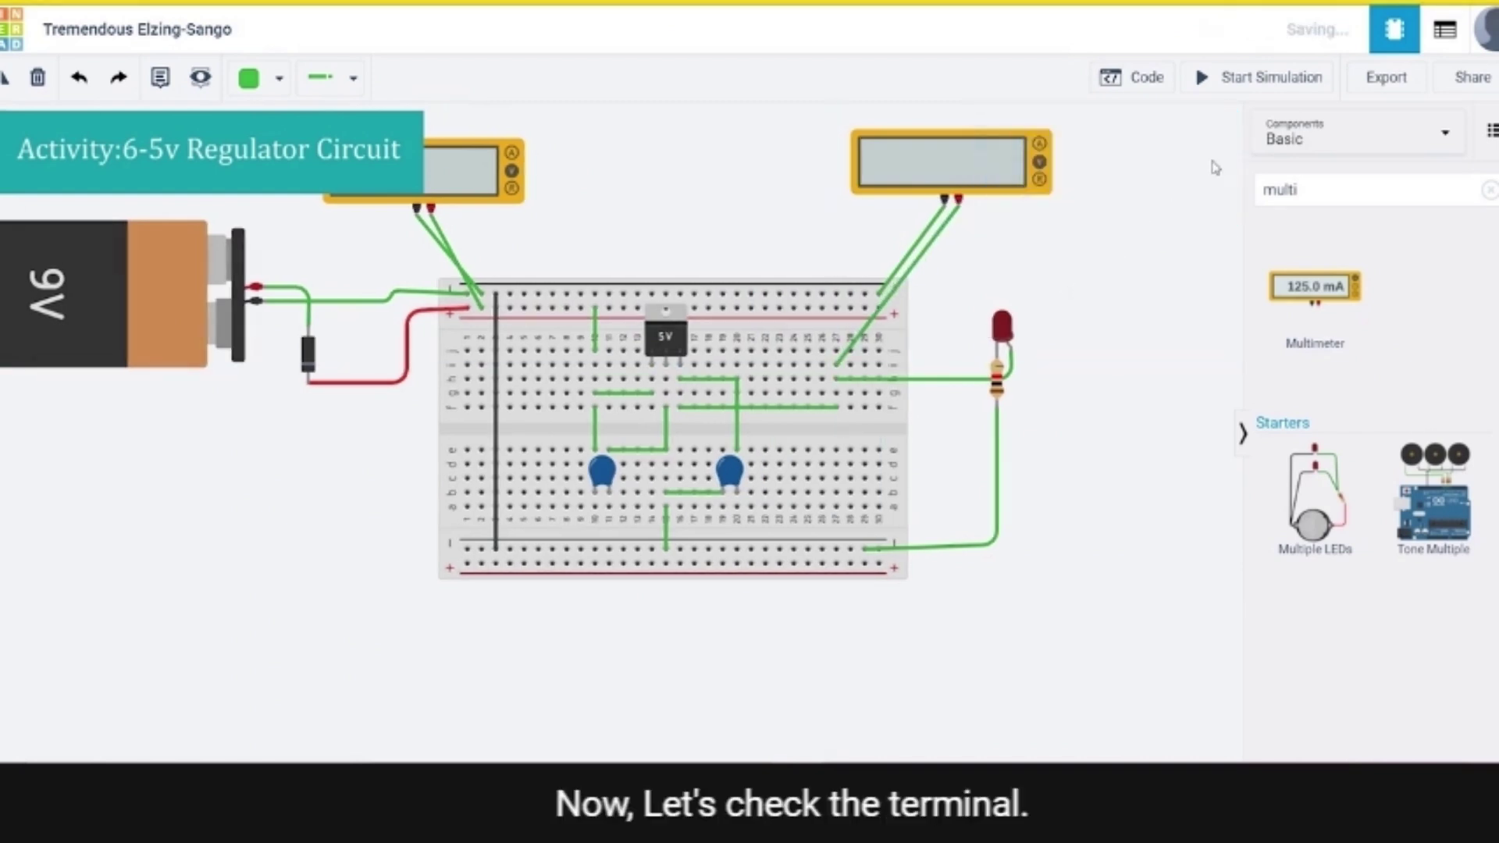
# - Run the simulation and compare the input and output voltages on the two multimeters
pyautogui.click(1254, 77)
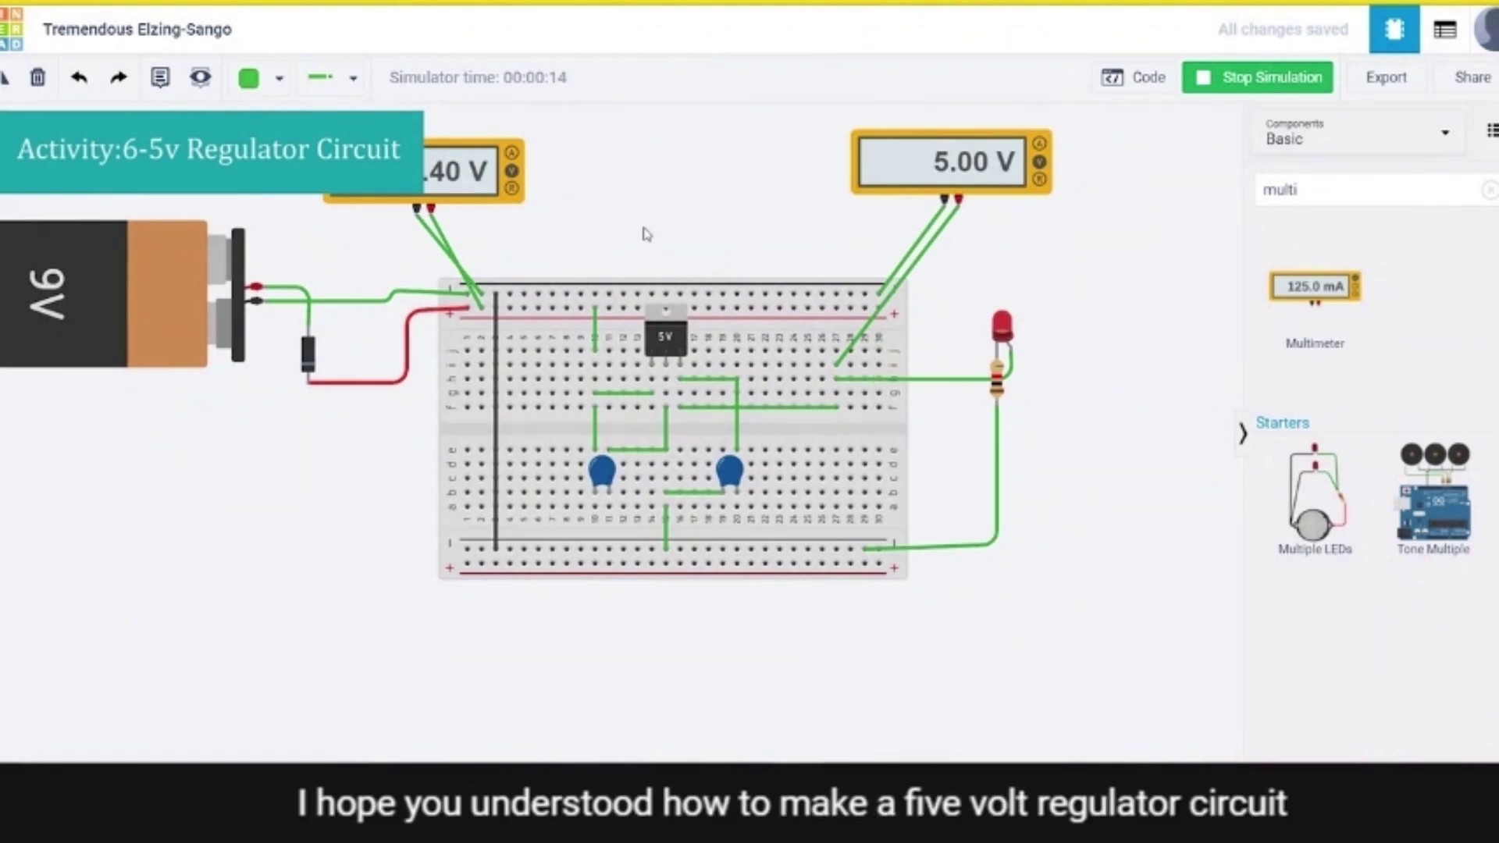
pyautogui.moveTo(664, 245); pyautogui.dragTo(736, 277)
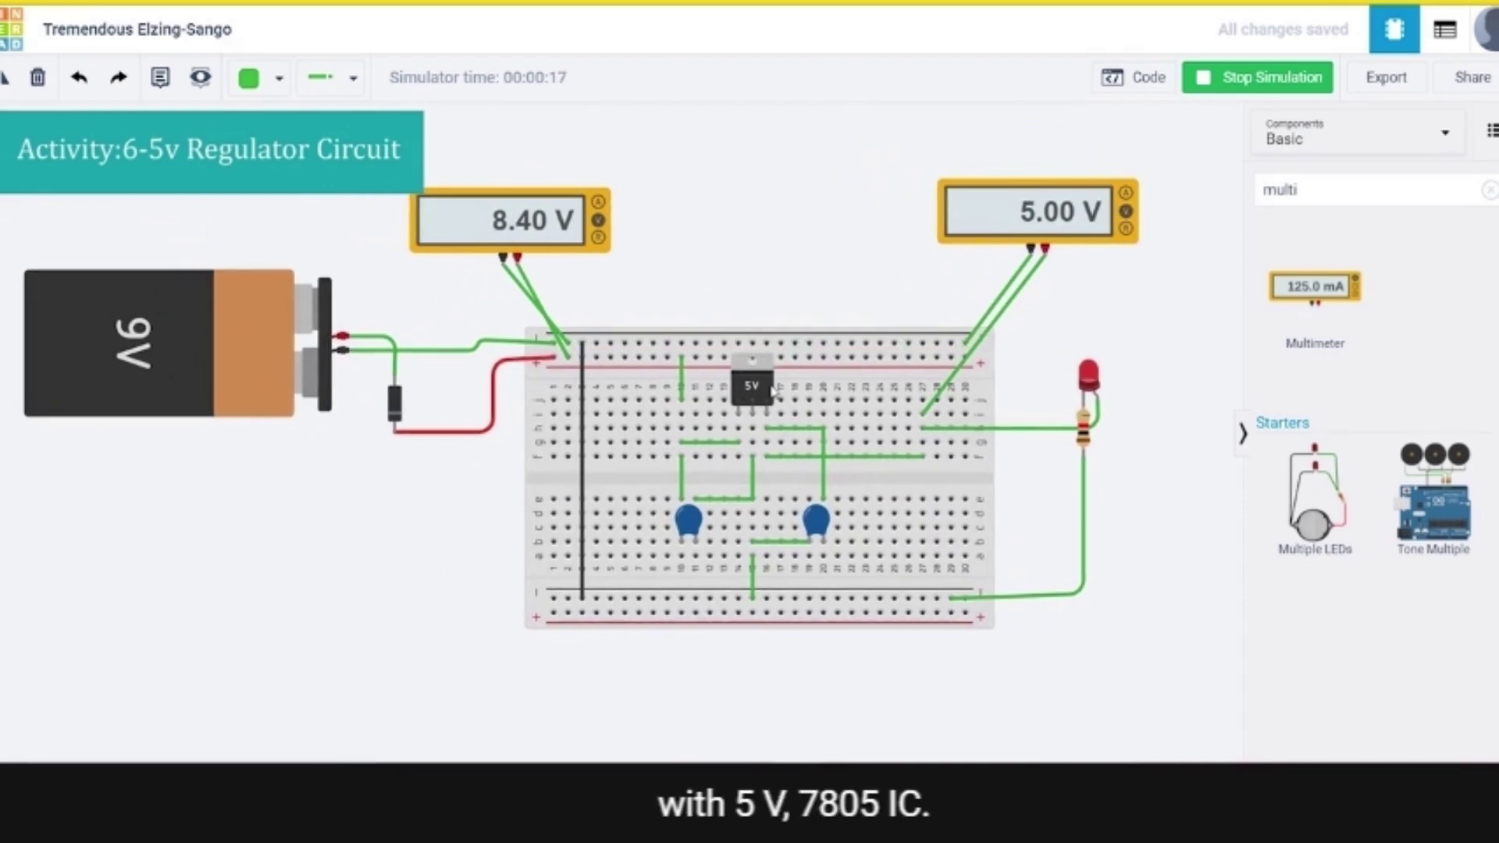